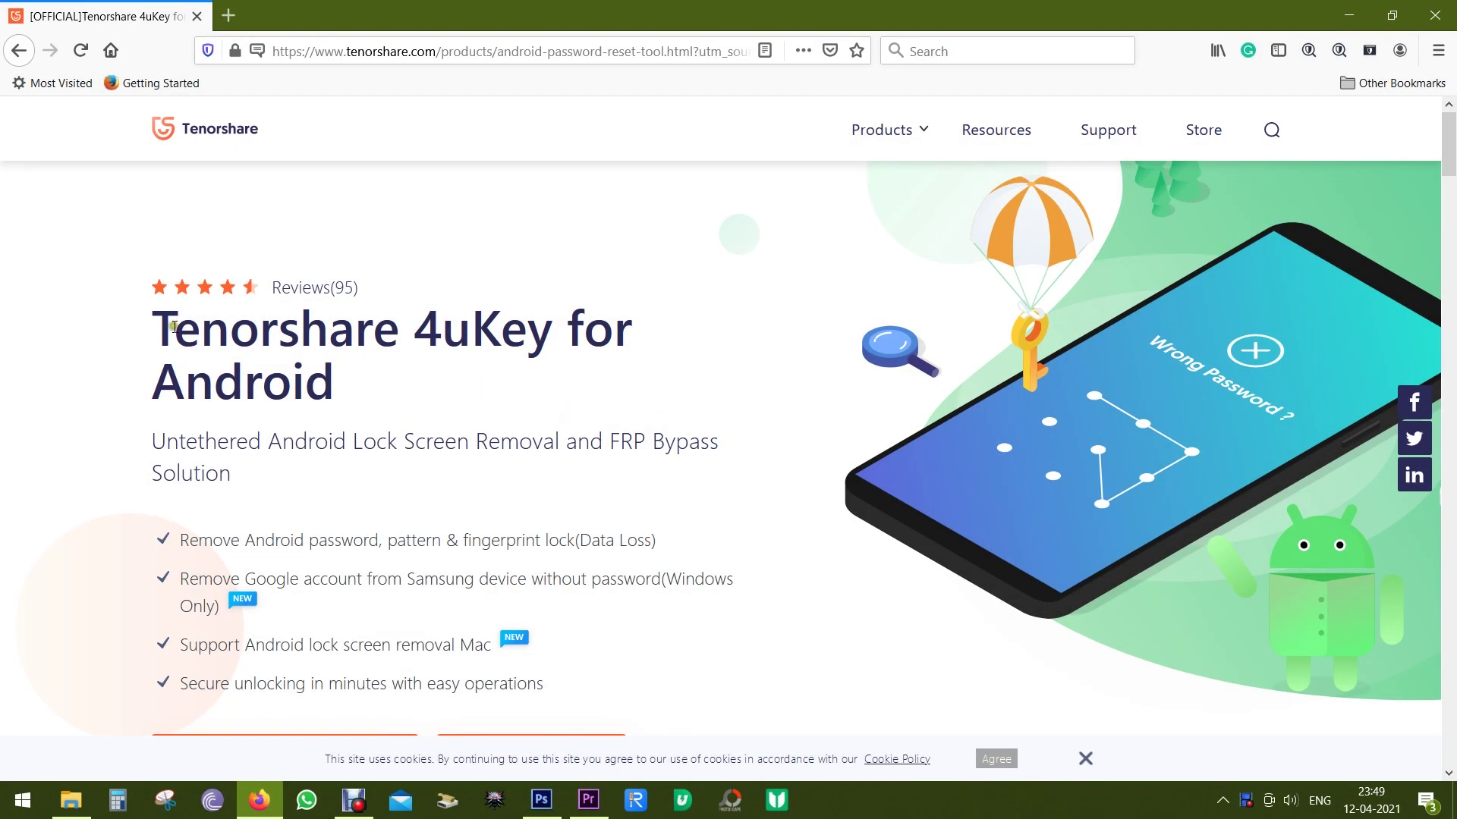
# Step: Highlight the 'Tenorshare 4uKey' product heading and the lock screen removal tagline
pyautogui.moveTo(156, 328); pyautogui.dragTo(439, 331)
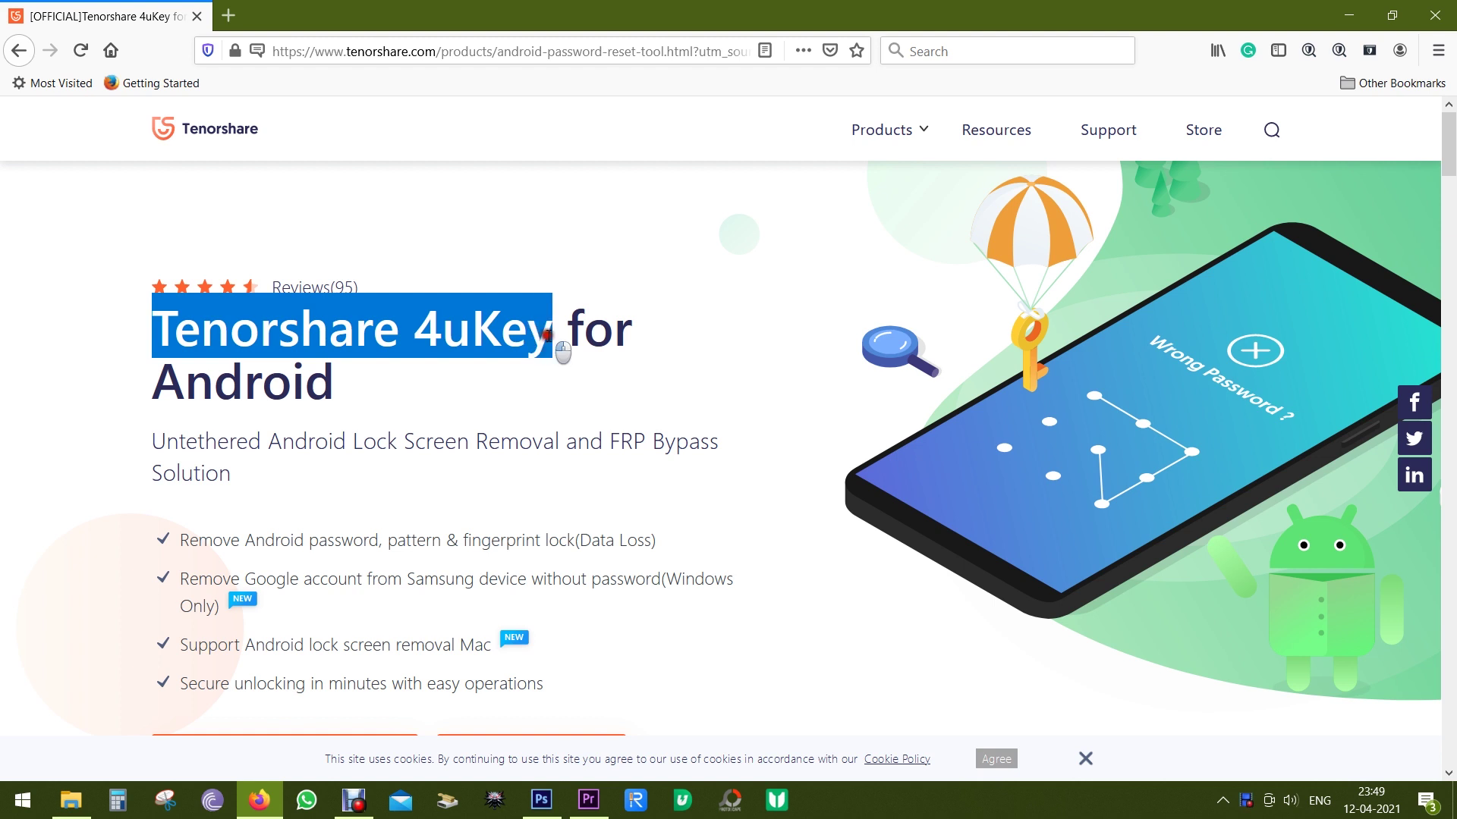
pyautogui.moveTo(439, 330); pyautogui.dragTo(556, 336)
pyautogui.moveTo(263, 443); pyautogui.dragTo(719, 445)
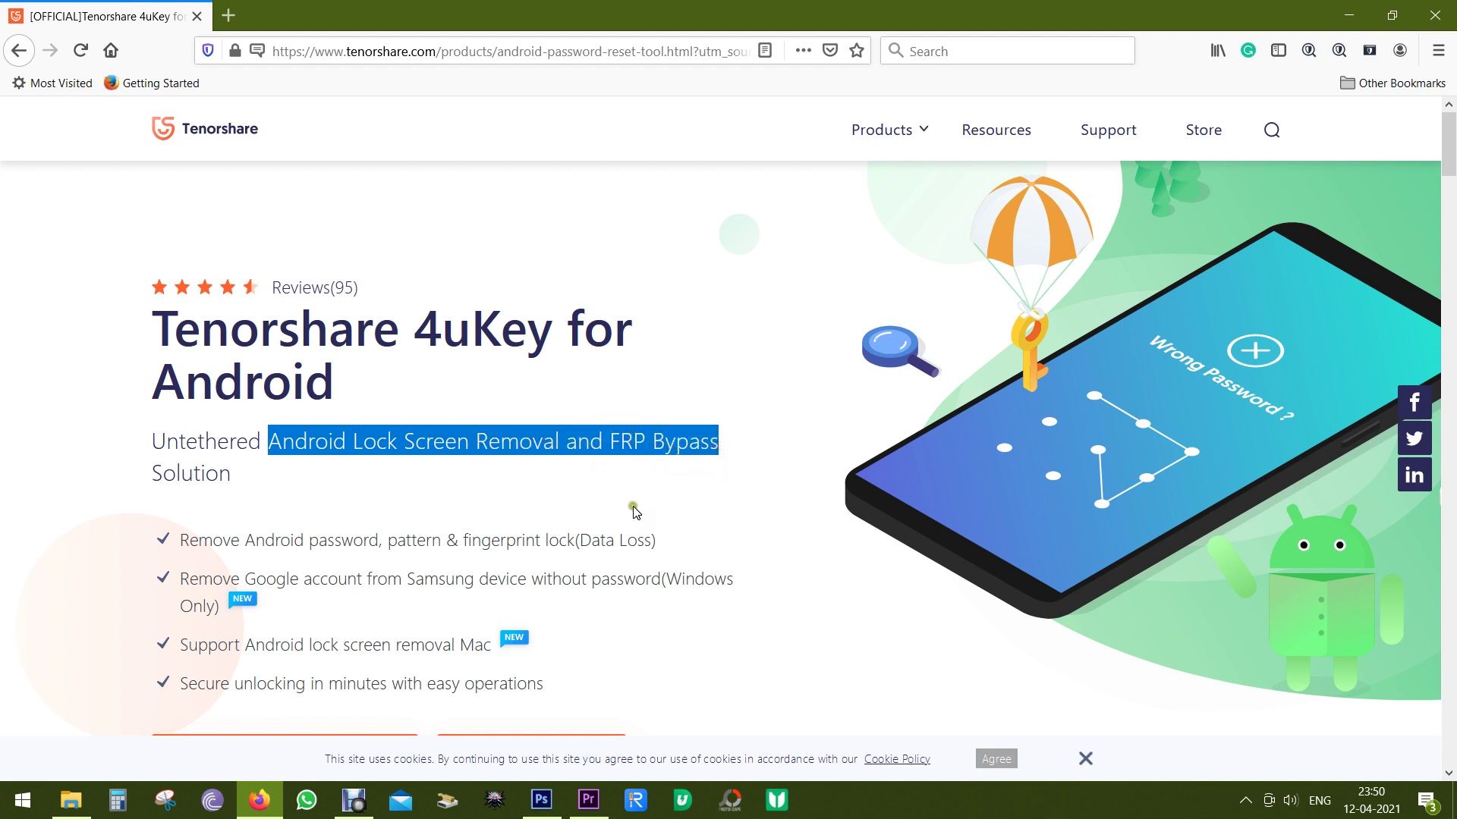
pyautogui.click(699, 518)
pyautogui.scroll(-3, 700, 515)
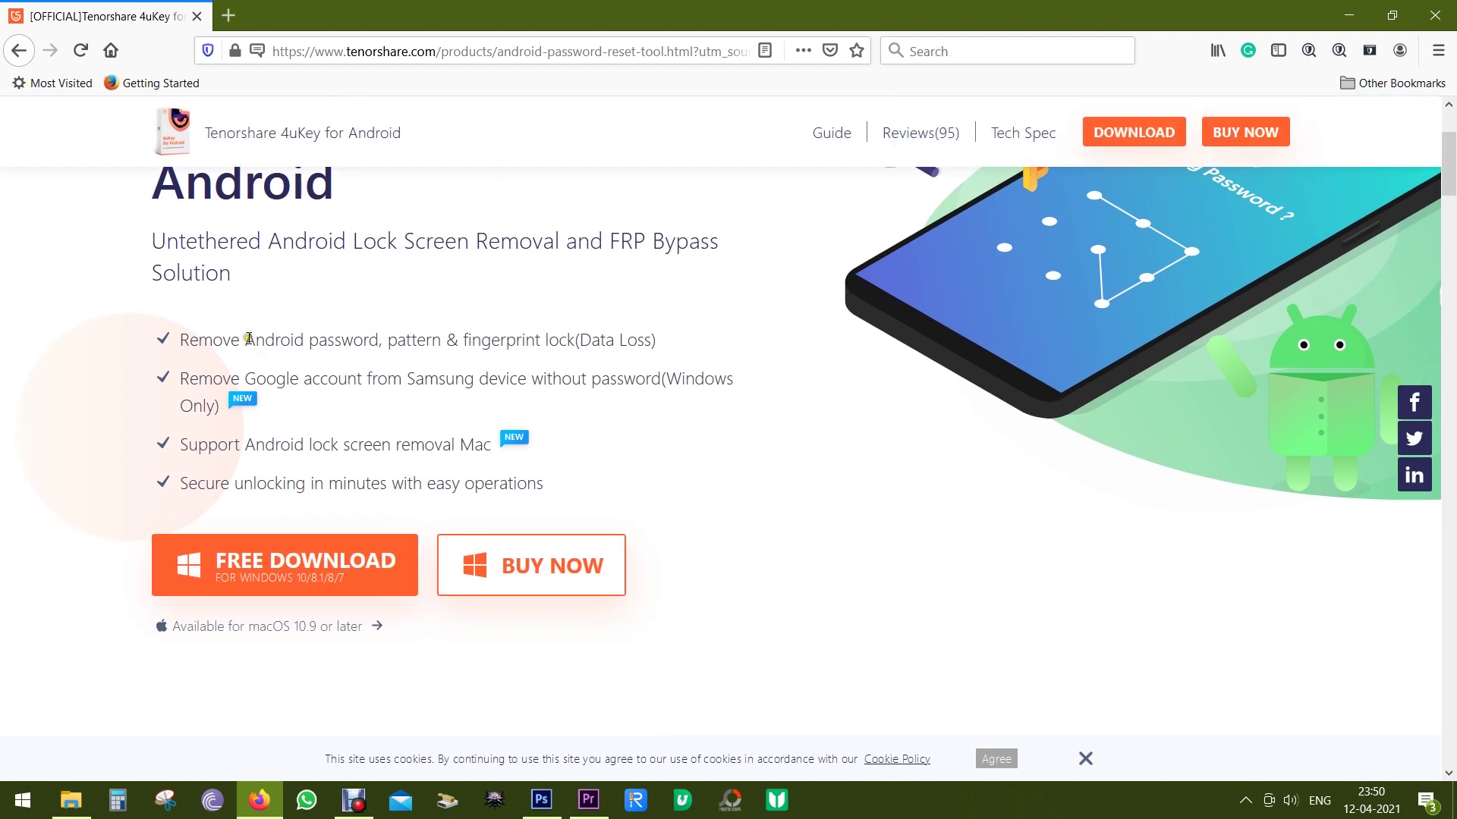
# Step: Highlight the password, pattern and fingerprint removal feature and its Data Loss warning
pyautogui.moveTo(247, 339); pyautogui.dragTo(576, 343)
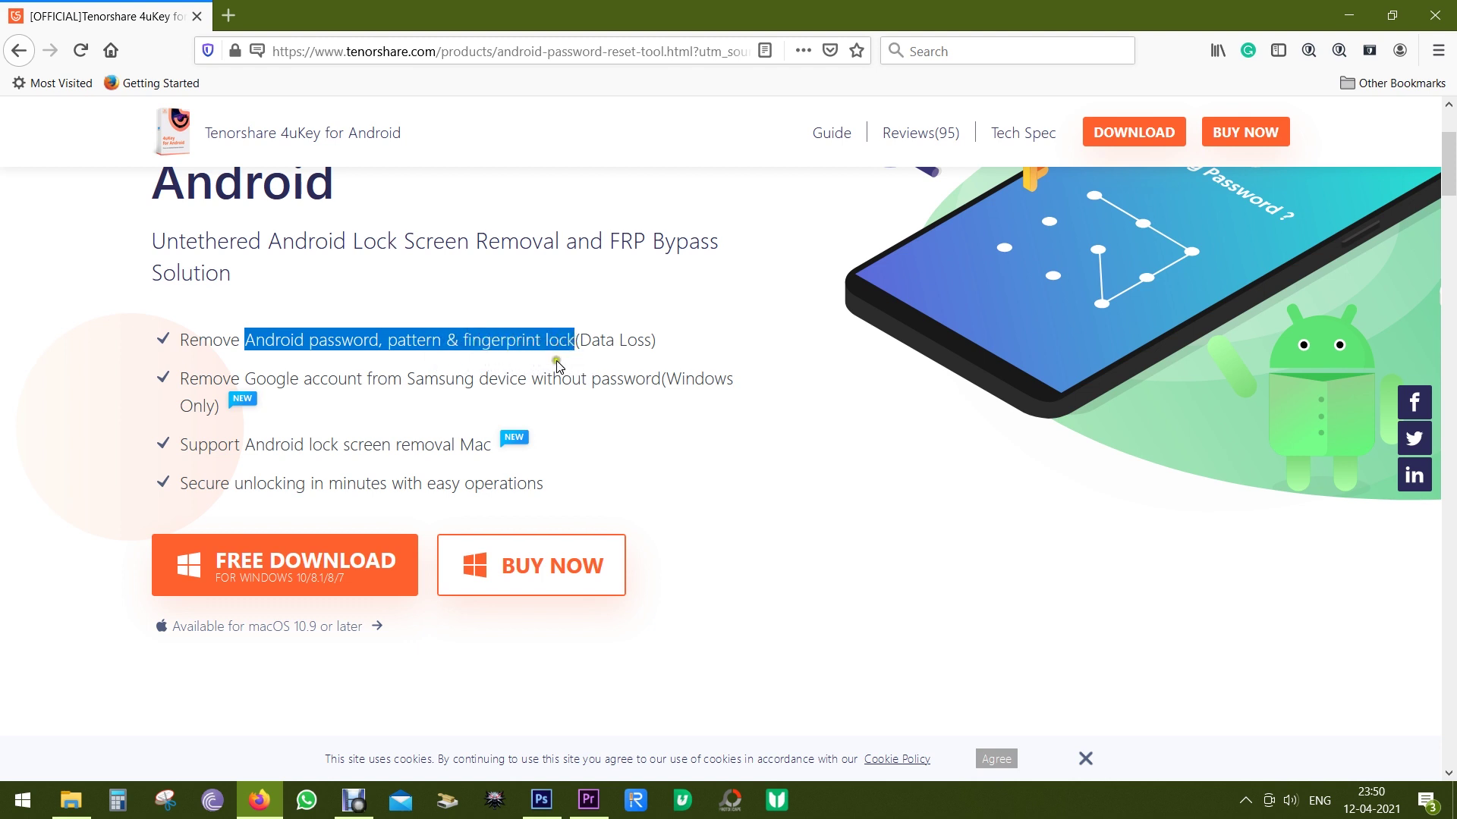
pyautogui.click(560, 364)
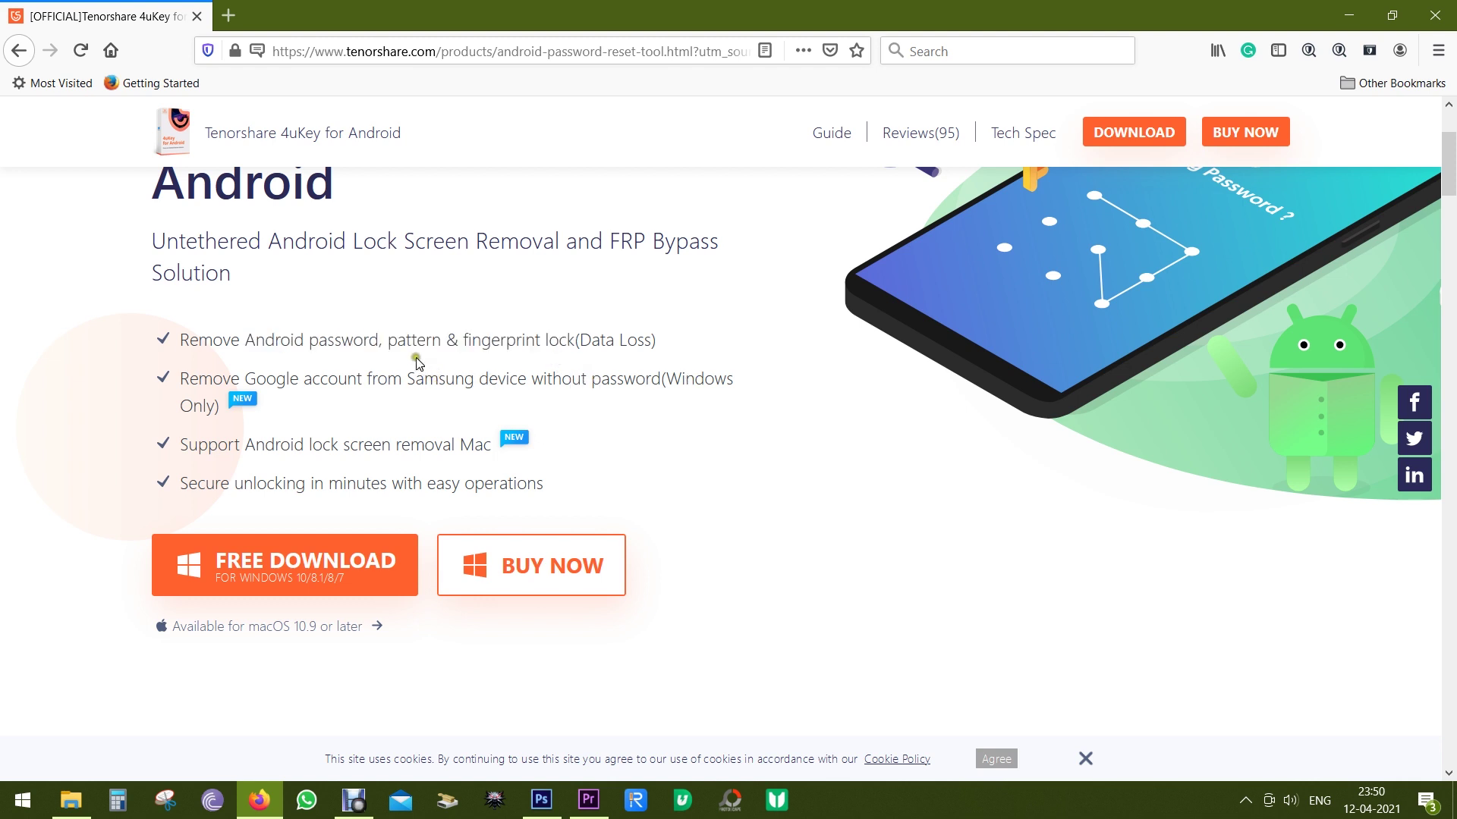
pyautogui.click(582, 359)
pyautogui.moveTo(579, 340); pyautogui.dragTo(650, 340)
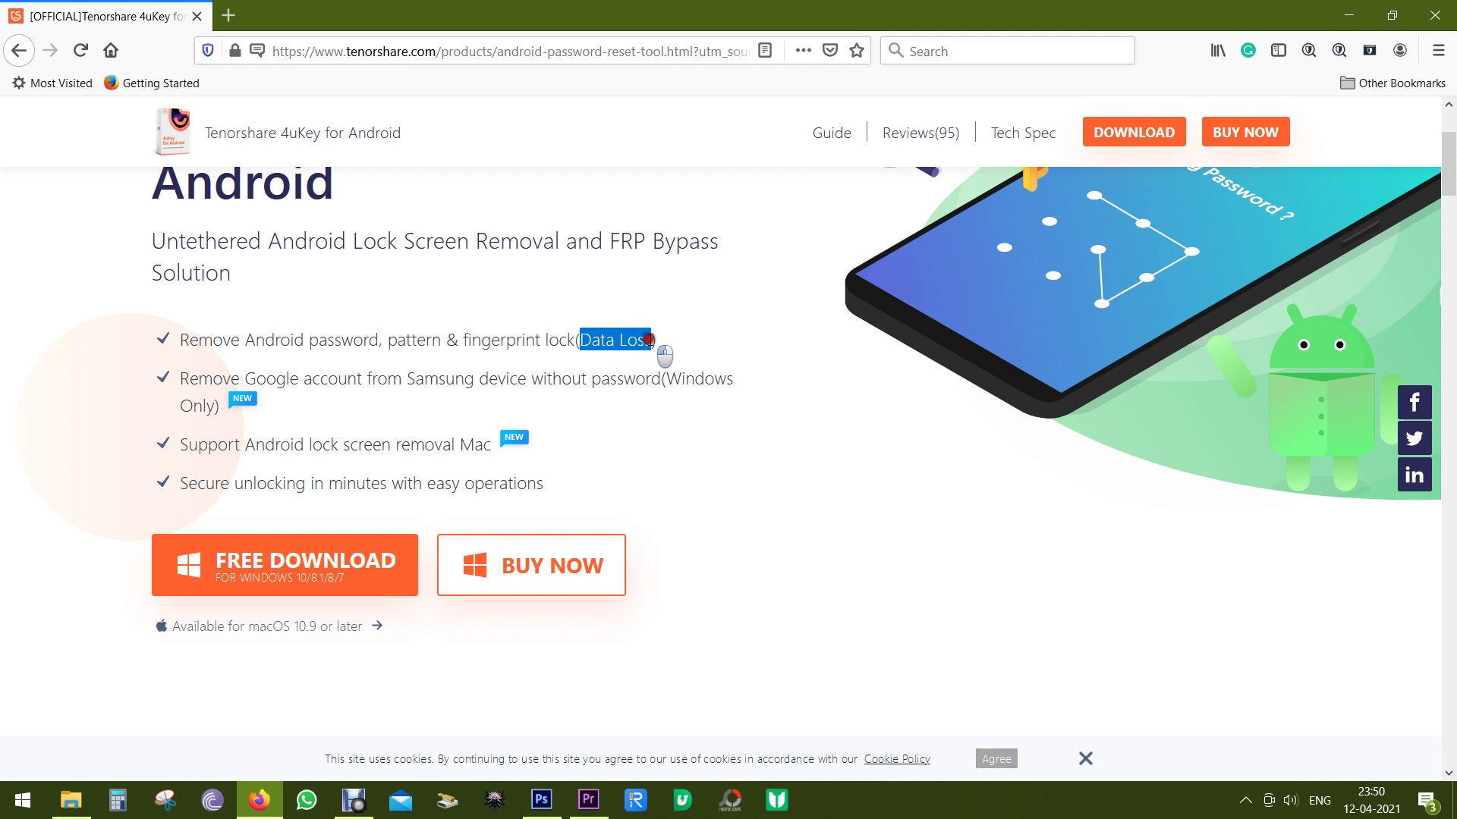
pyautogui.click(649, 355)
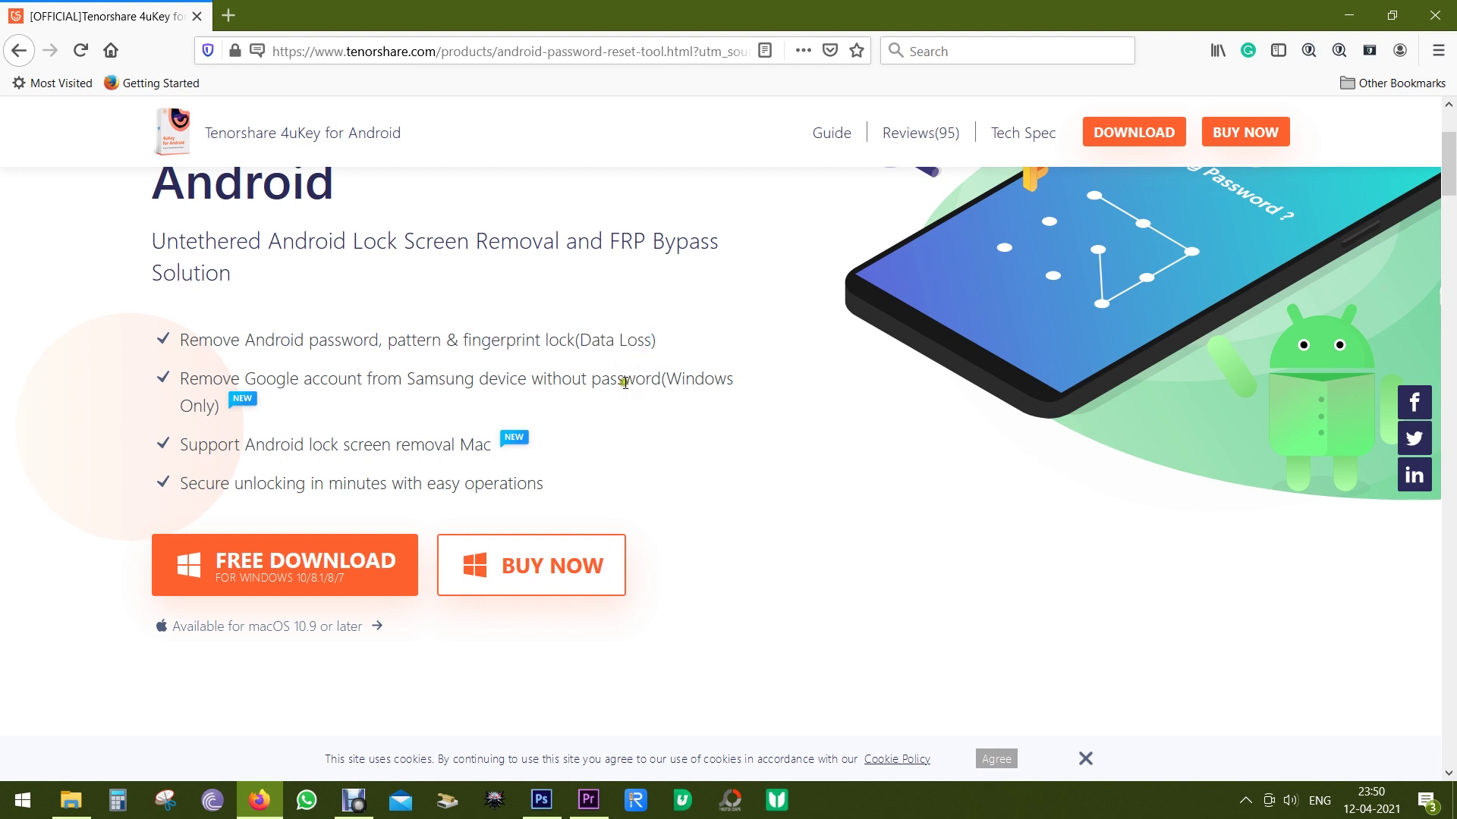
# Step: Highlight the Samsung Google account removal feature and the word 'Mac' in the removal bullet
pyautogui.moveTo(245, 378); pyautogui.dragTo(401, 379)
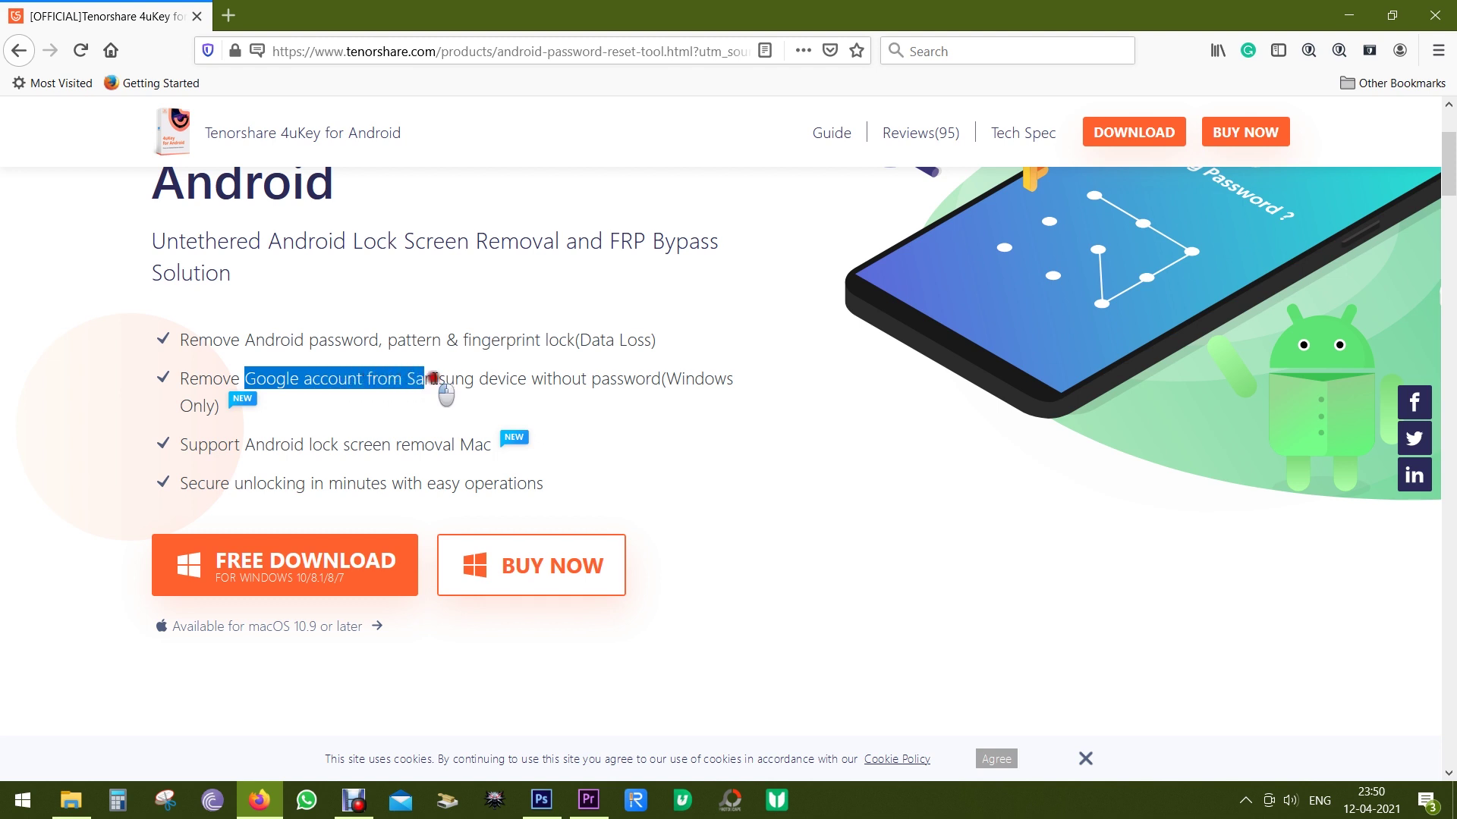
pyautogui.moveTo(401, 379); pyautogui.dragTo(524, 386)
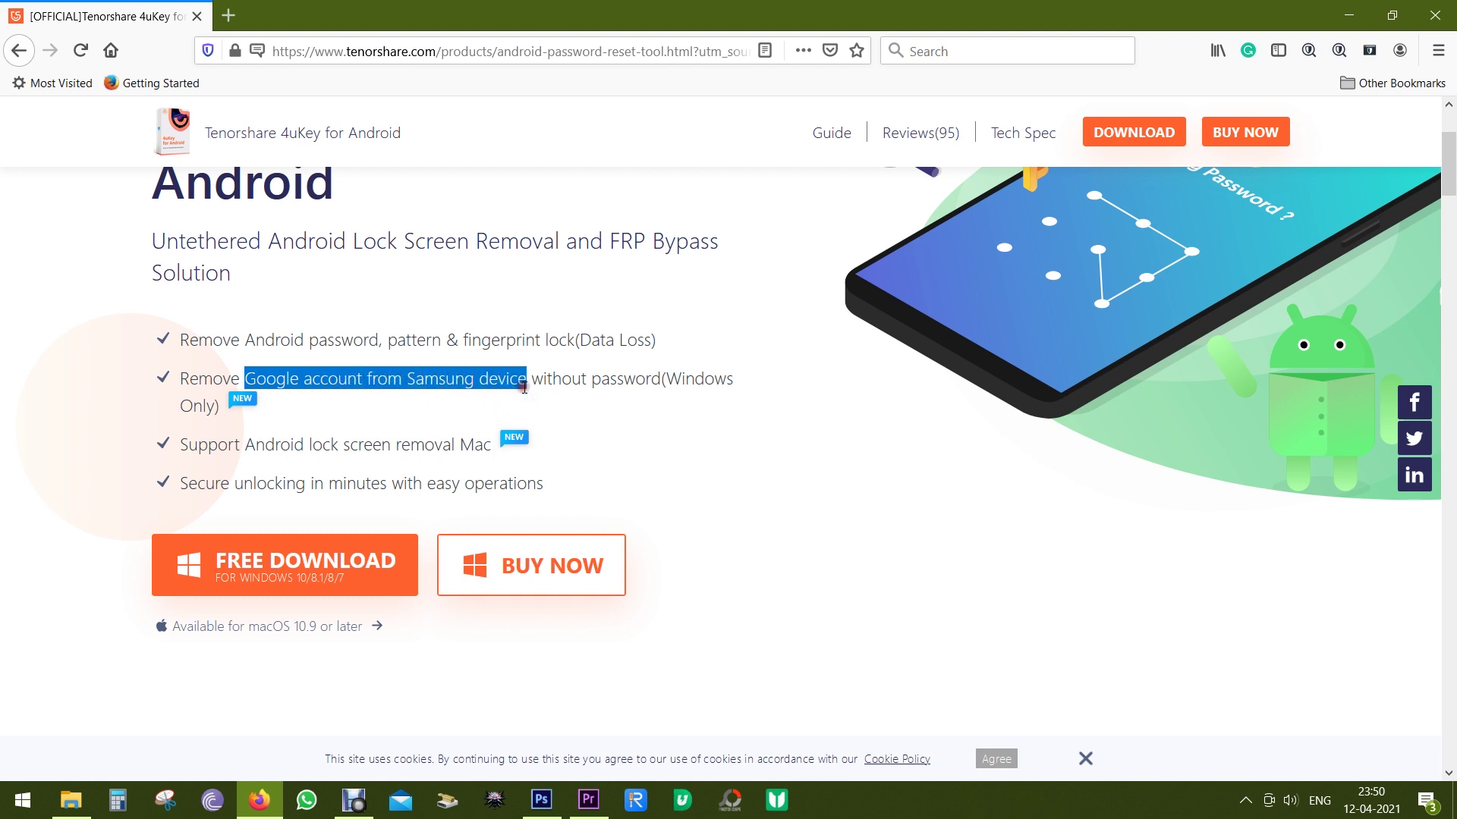
pyautogui.moveTo(664, 379); pyautogui.dragTo(738, 388)
pyautogui.click(692, 435)
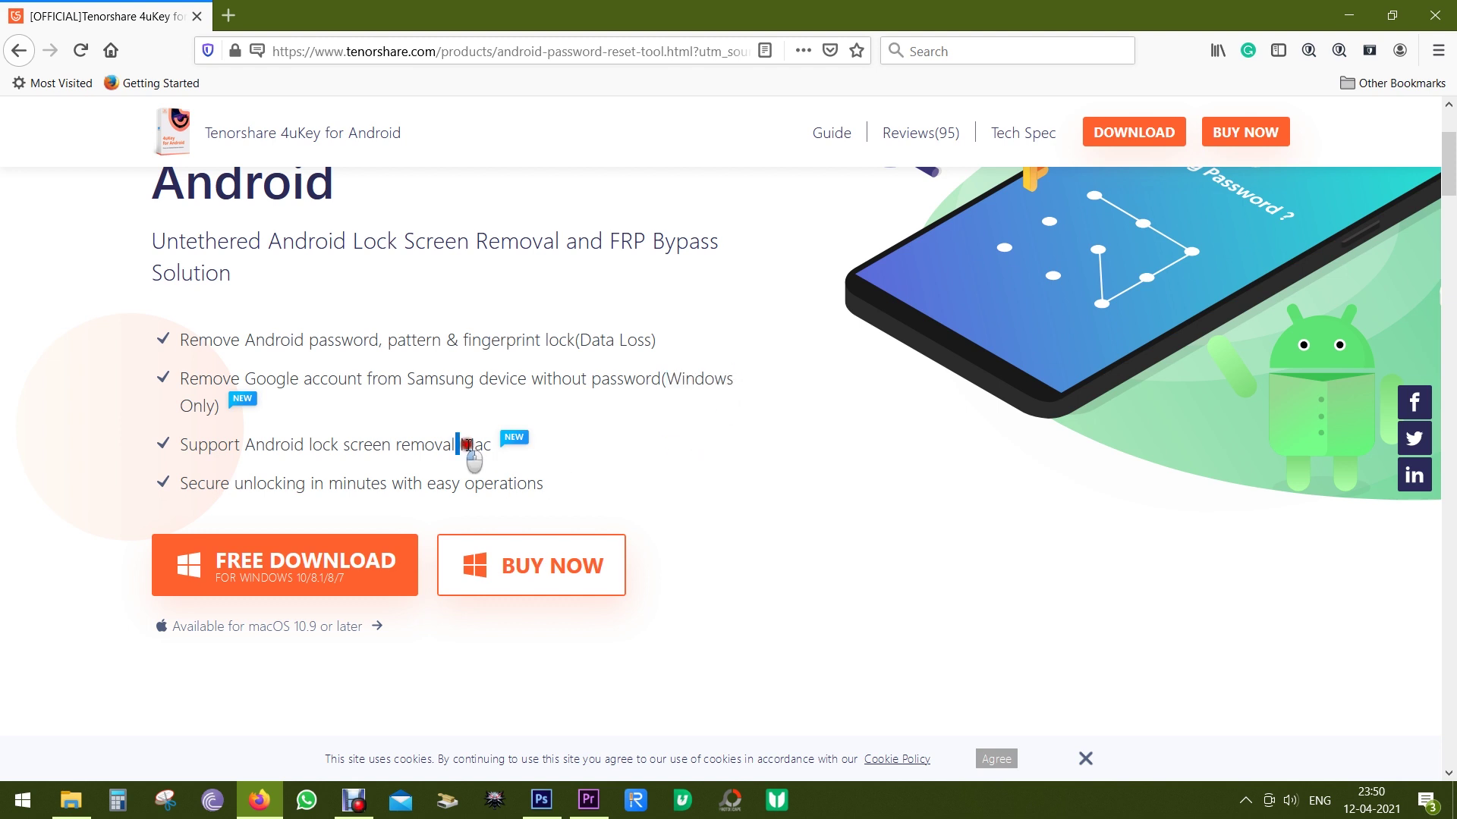
pyautogui.moveTo(460, 444); pyautogui.dragTo(504, 455)
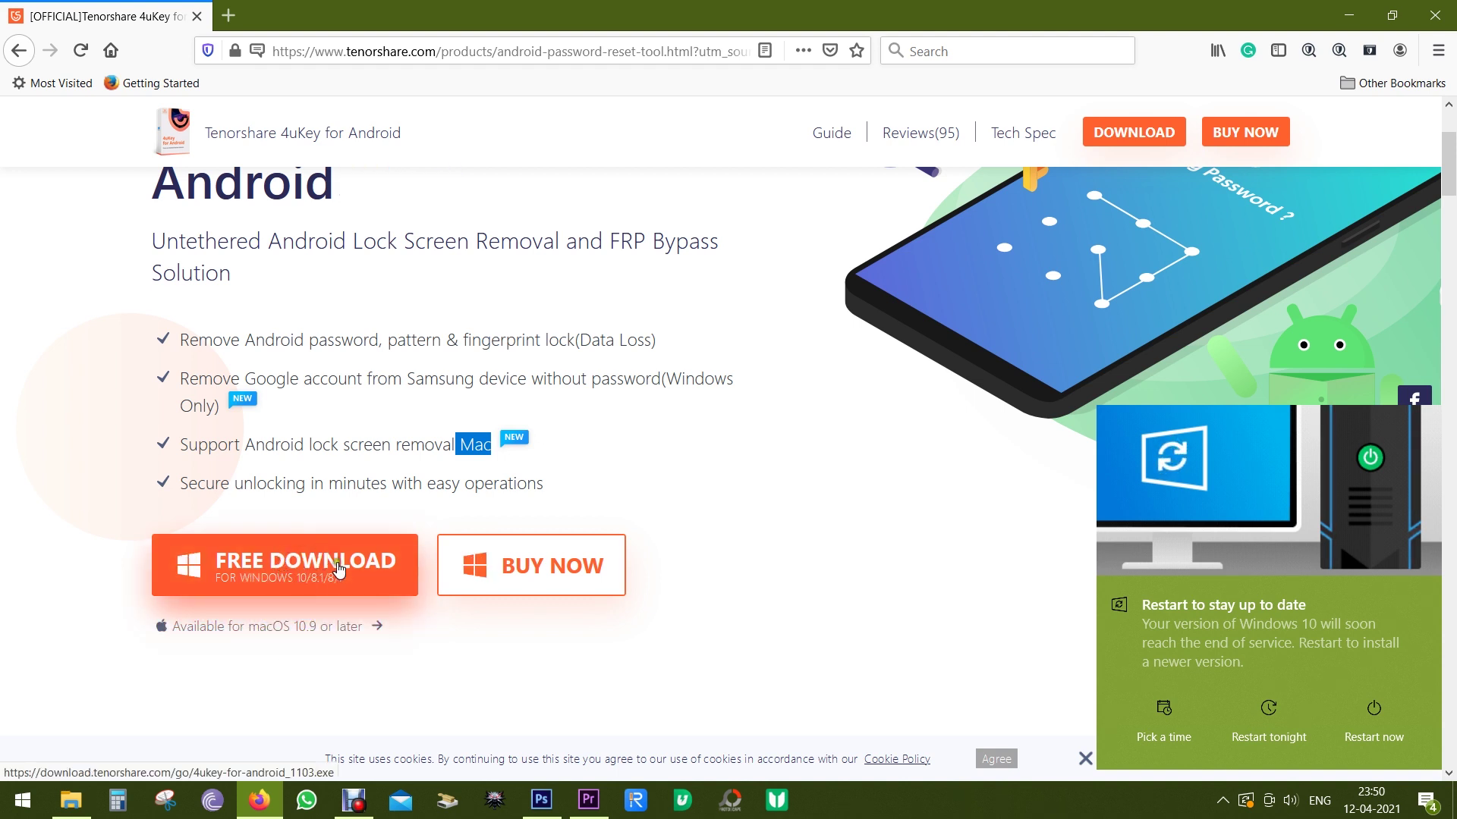
pyautogui.click(725, 451)
pyautogui.scroll(-5, 725, 453)
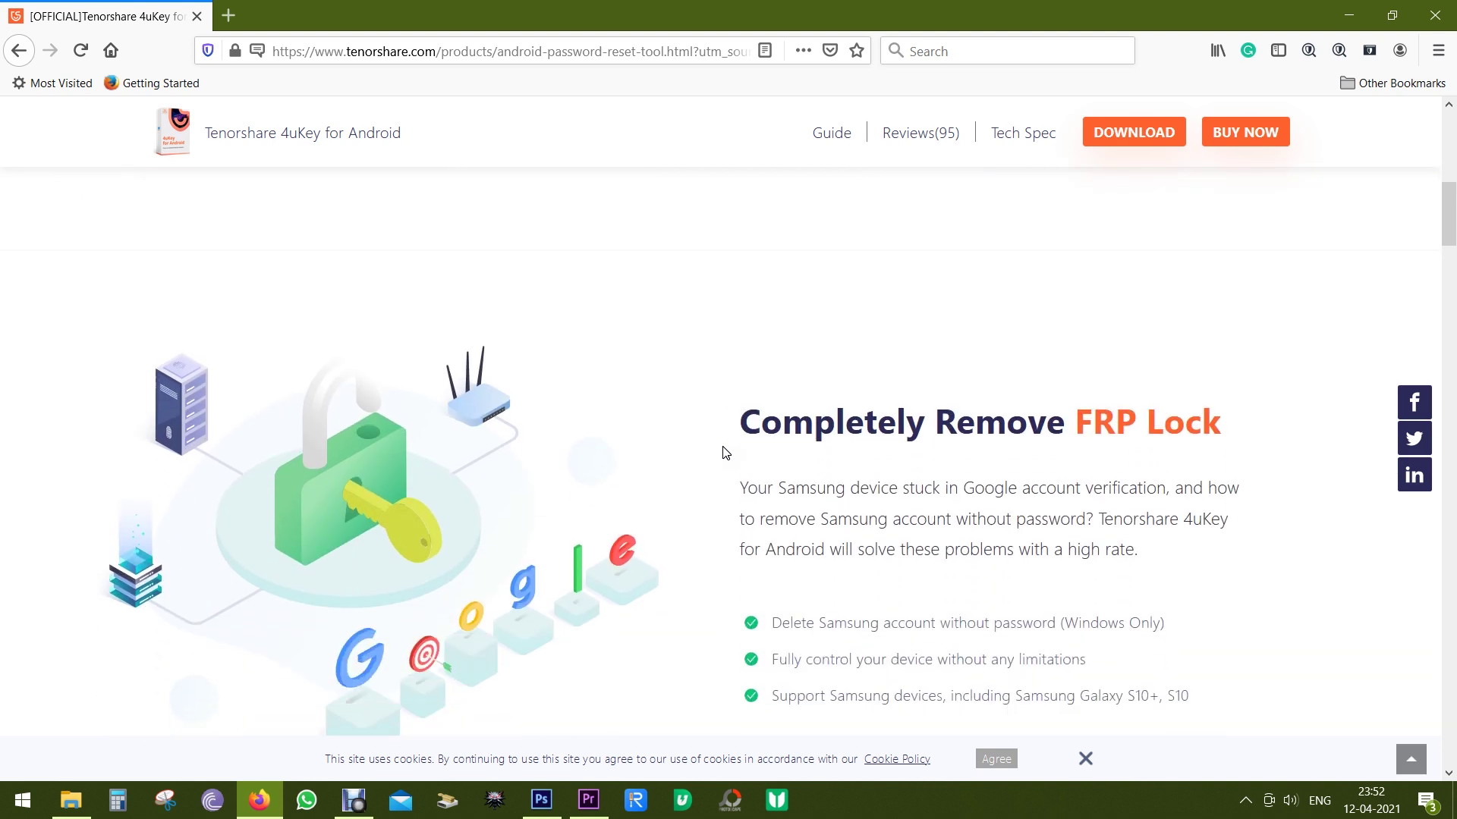
pyautogui.scroll(-1, 722, 452)
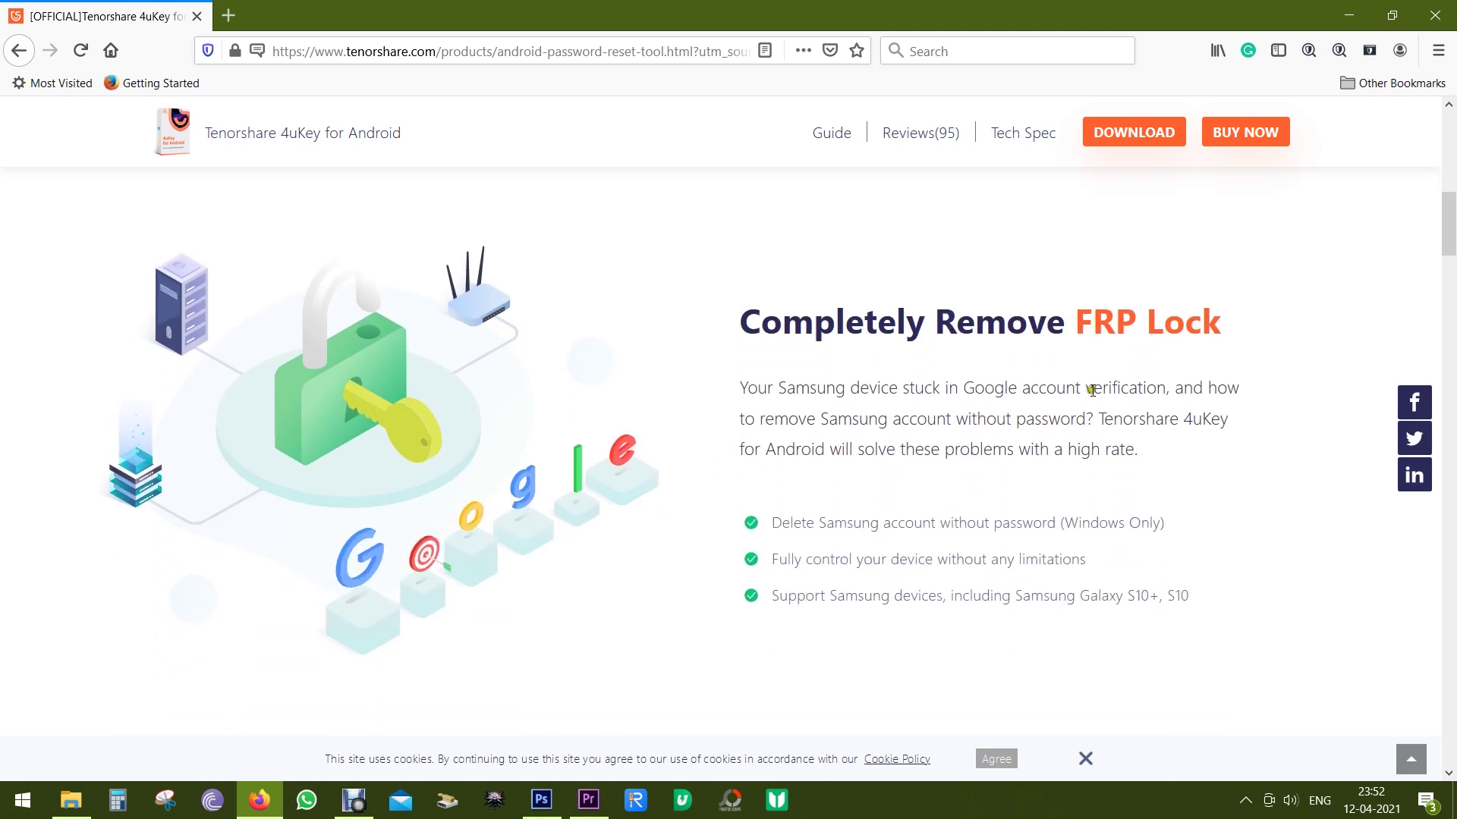
# Step: Highlight 'FRP Lock' in the heading and the stuck Google verification paragraph
pyautogui.moveTo(1076, 320); pyautogui.dragTo(1230, 332)
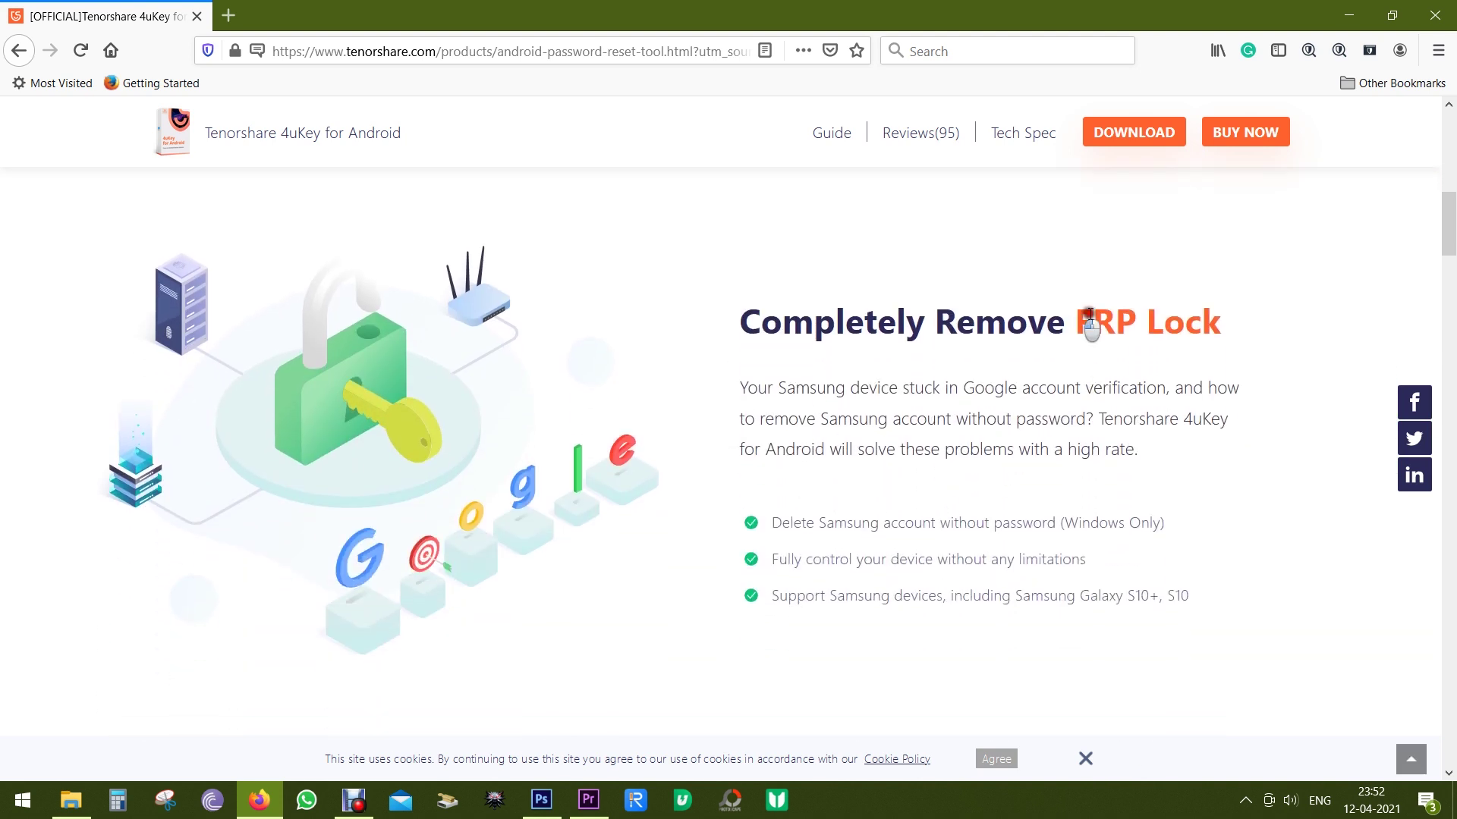
pyautogui.click(1230, 331)
pyautogui.moveTo(777, 389); pyautogui.dragTo(1166, 391)
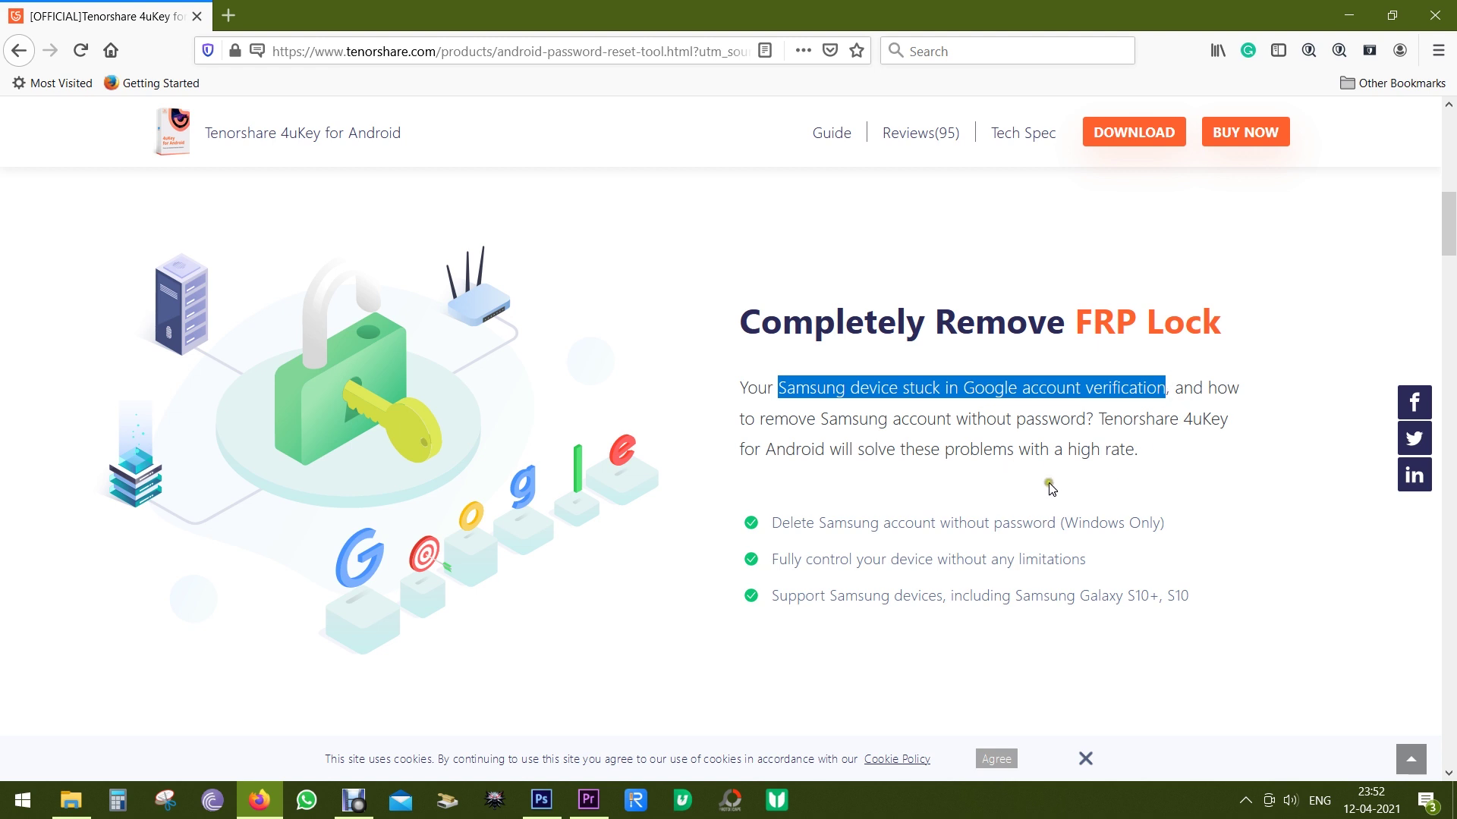
pyautogui.click(1004, 482)
pyautogui.scroll(-3, 1023, 503)
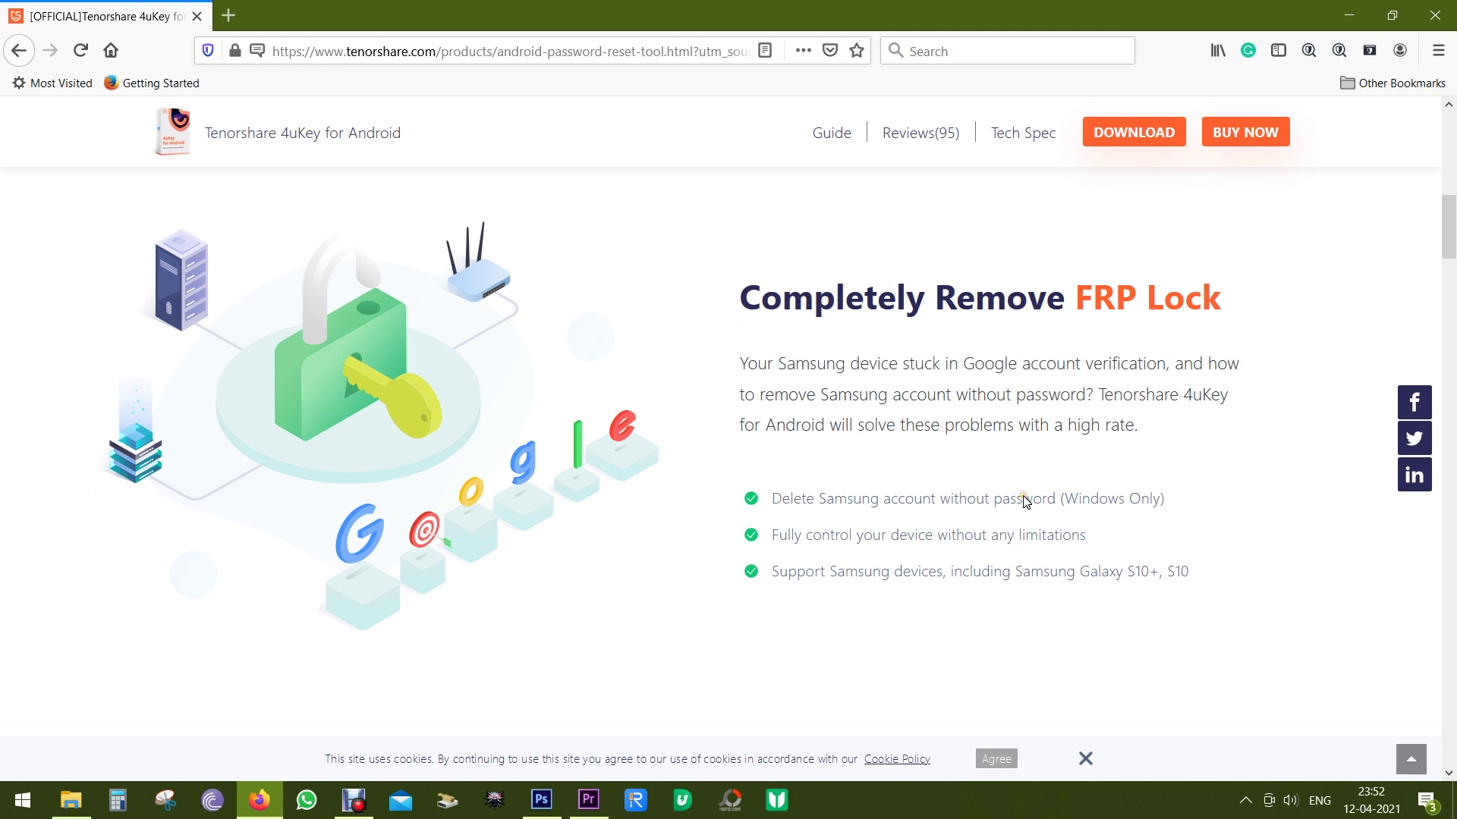
pyautogui.scroll(-1, 1024, 501)
pyautogui.scroll(-2, 1023, 501)
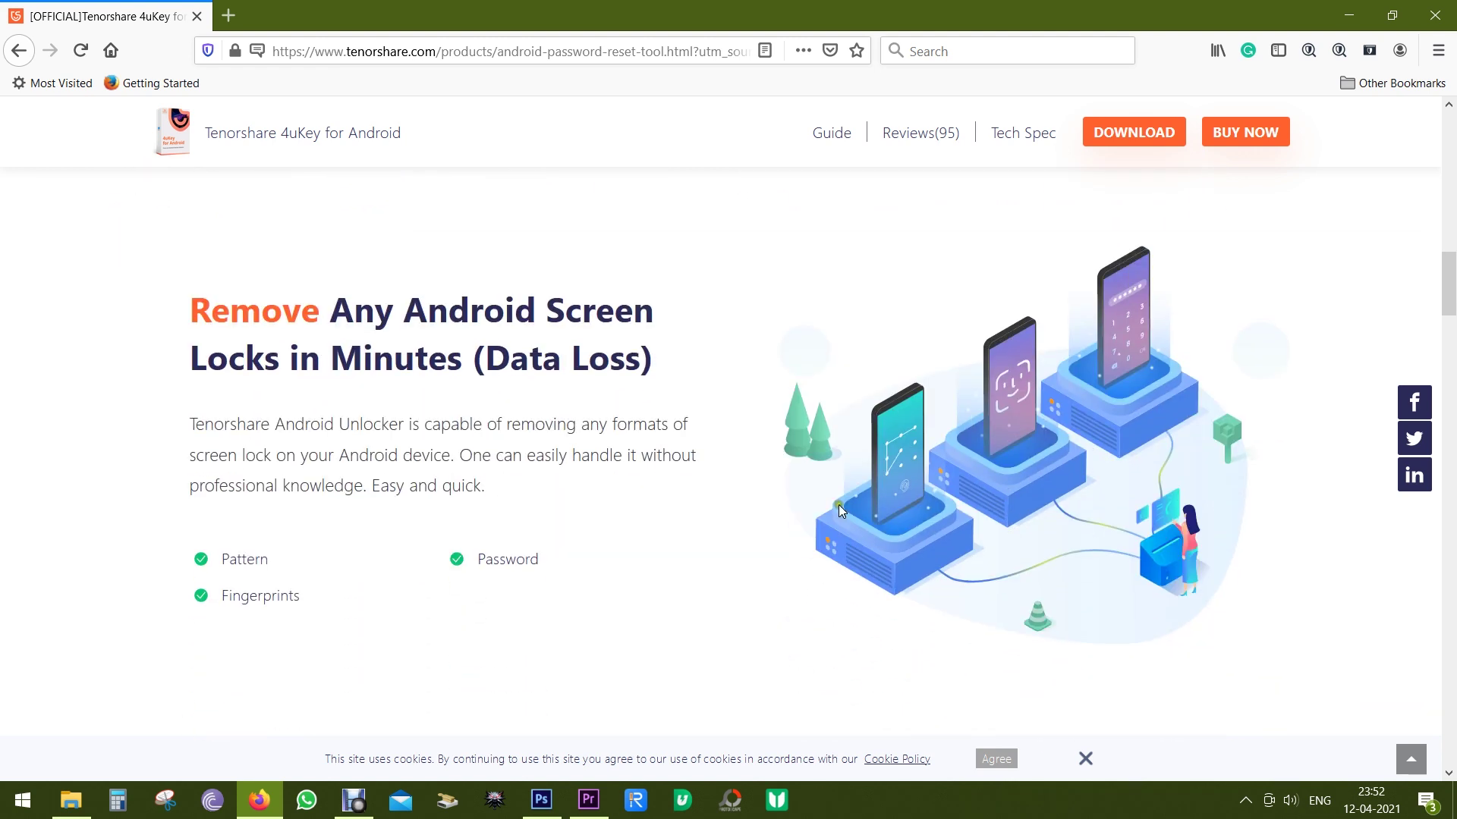
# Step: Highlight the screen-lock removal and Auto System Detection headings and the word 'bricked'
pyautogui.moveTo(193, 321); pyautogui.dragTo(672, 379)
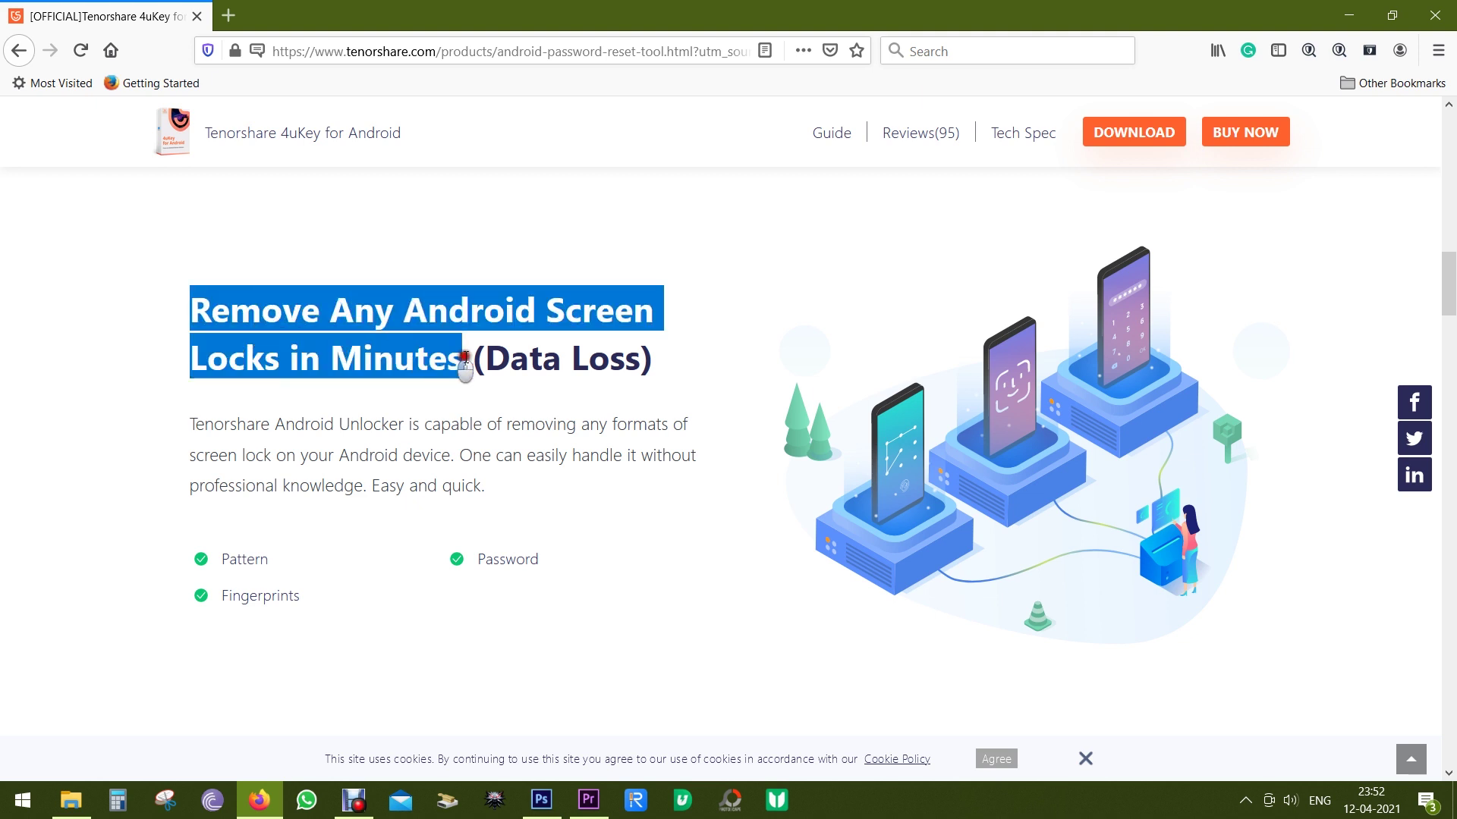
pyautogui.click(710, 414)
pyautogui.scroll(-5, 712, 418)
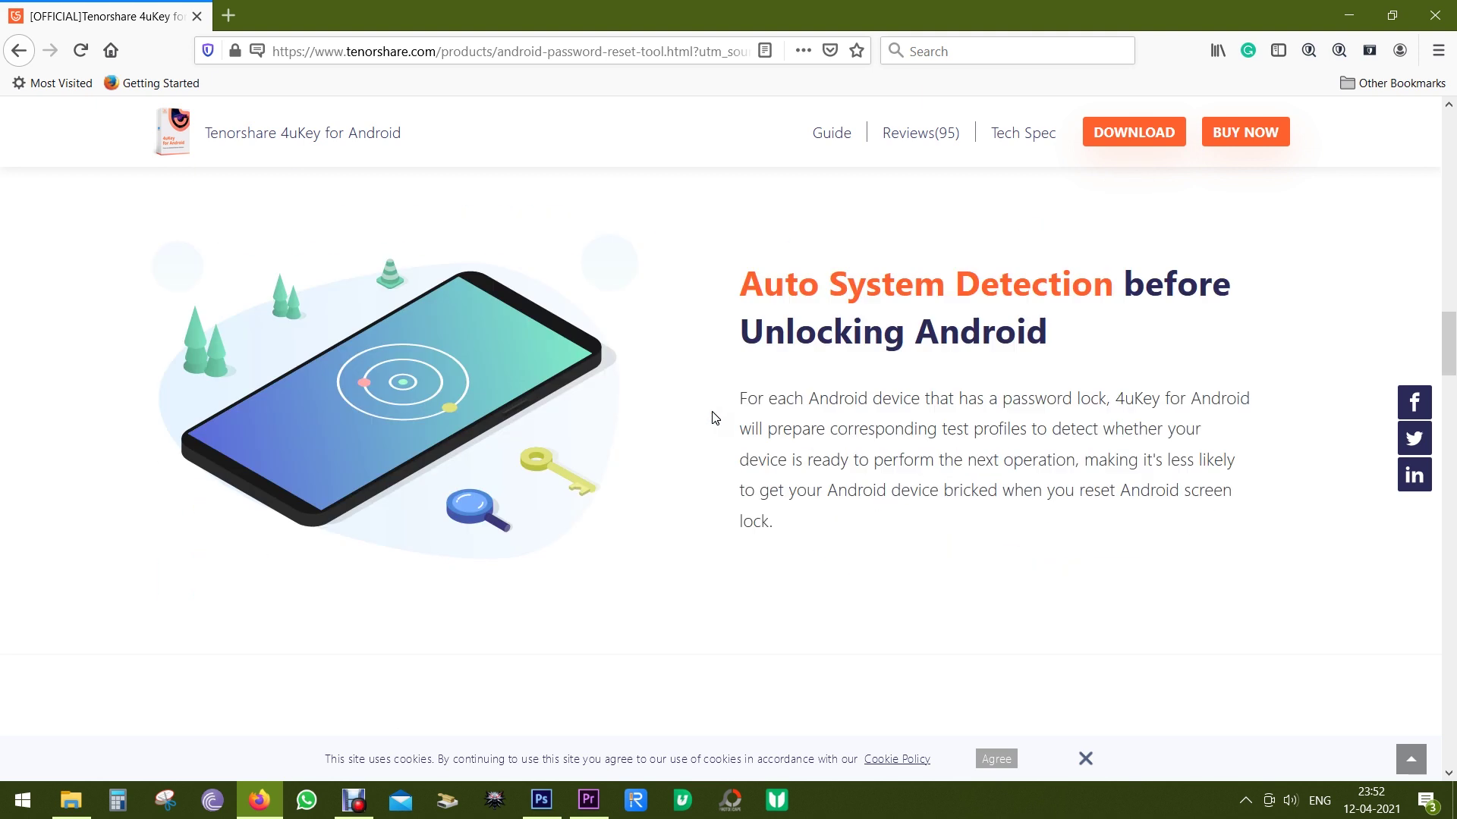
pyautogui.moveTo(741, 282); pyautogui.dragTo(1121, 290)
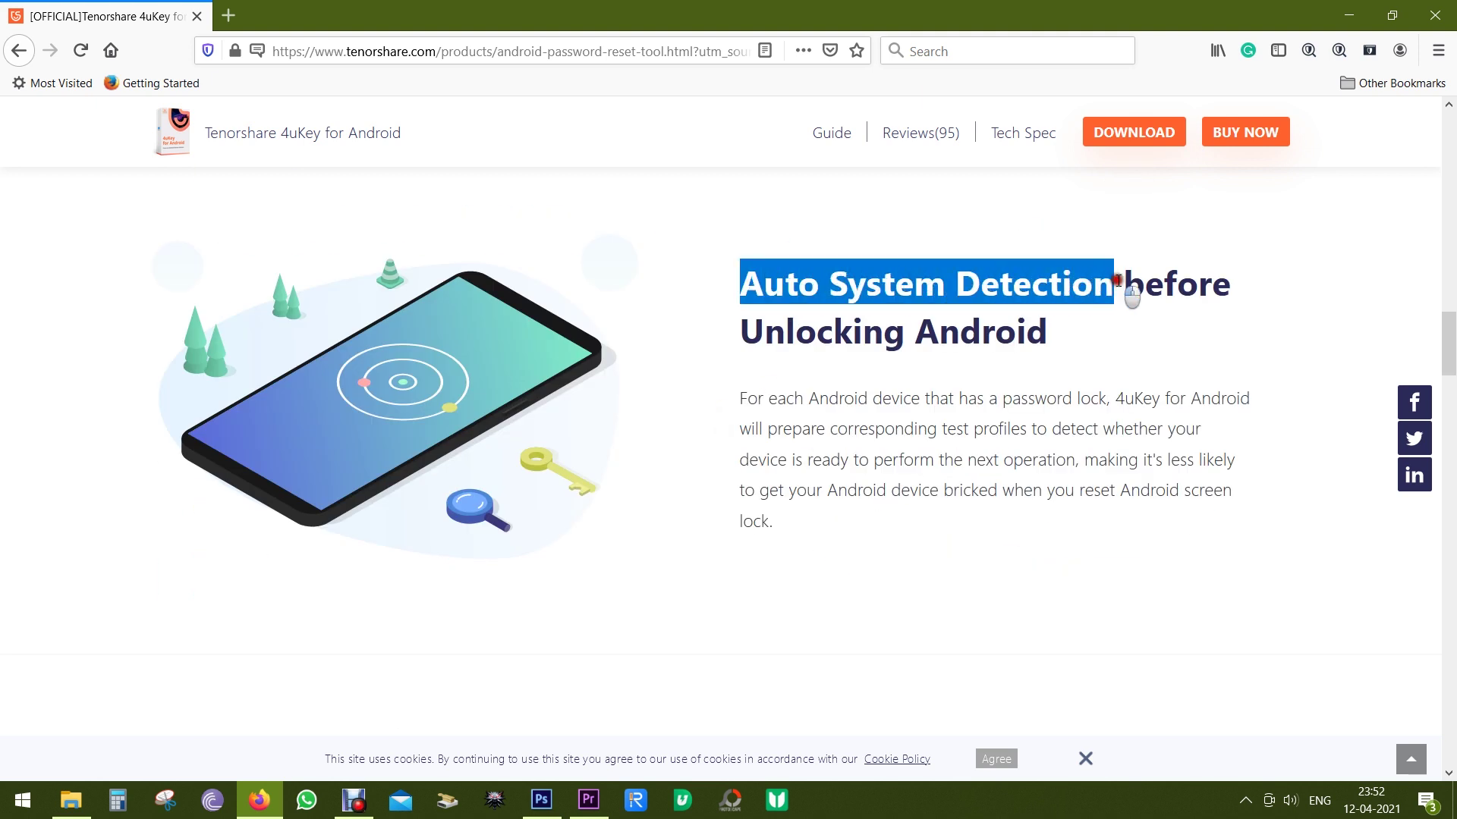
pyautogui.click(1099, 336)
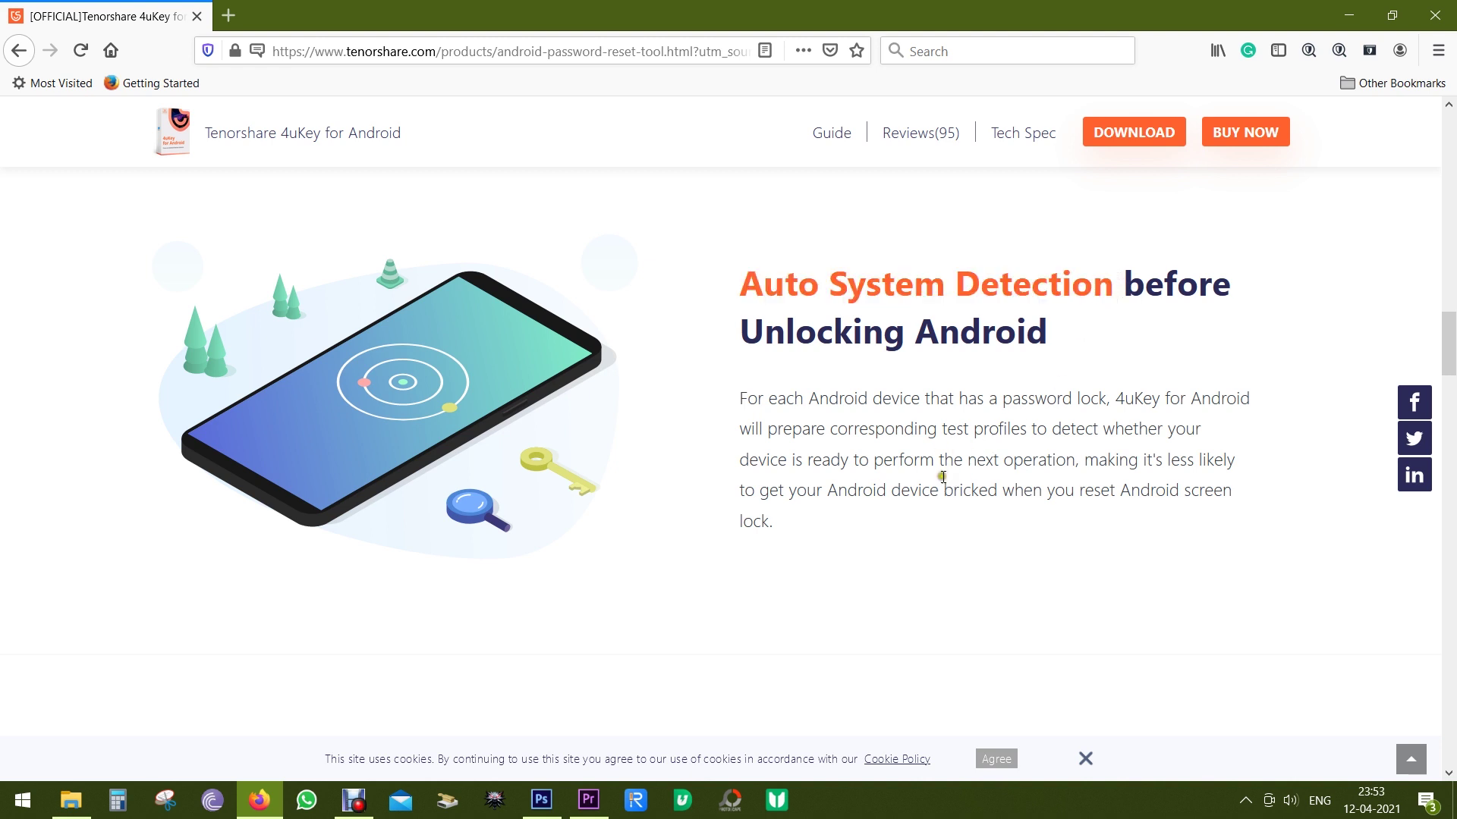
pyautogui.moveTo(944, 497); pyautogui.dragTo(997, 500)
pyautogui.click(993, 509)
pyautogui.scroll(-2, 991, 509)
pyautogui.scroll(-3, 991, 513)
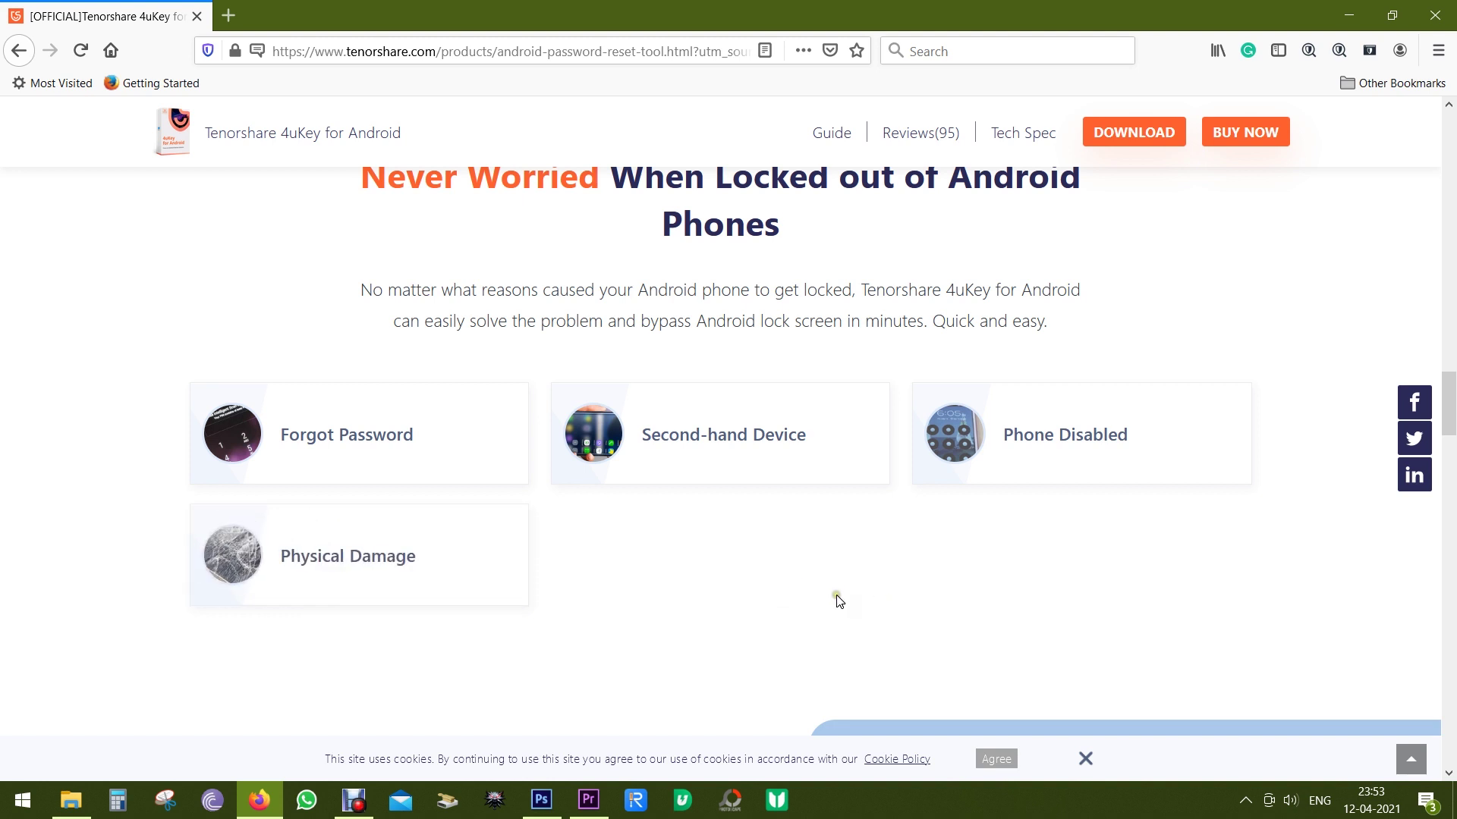
pyautogui.scroll(-5, 837, 600)
pyautogui.scroll(-5, 837, 601)
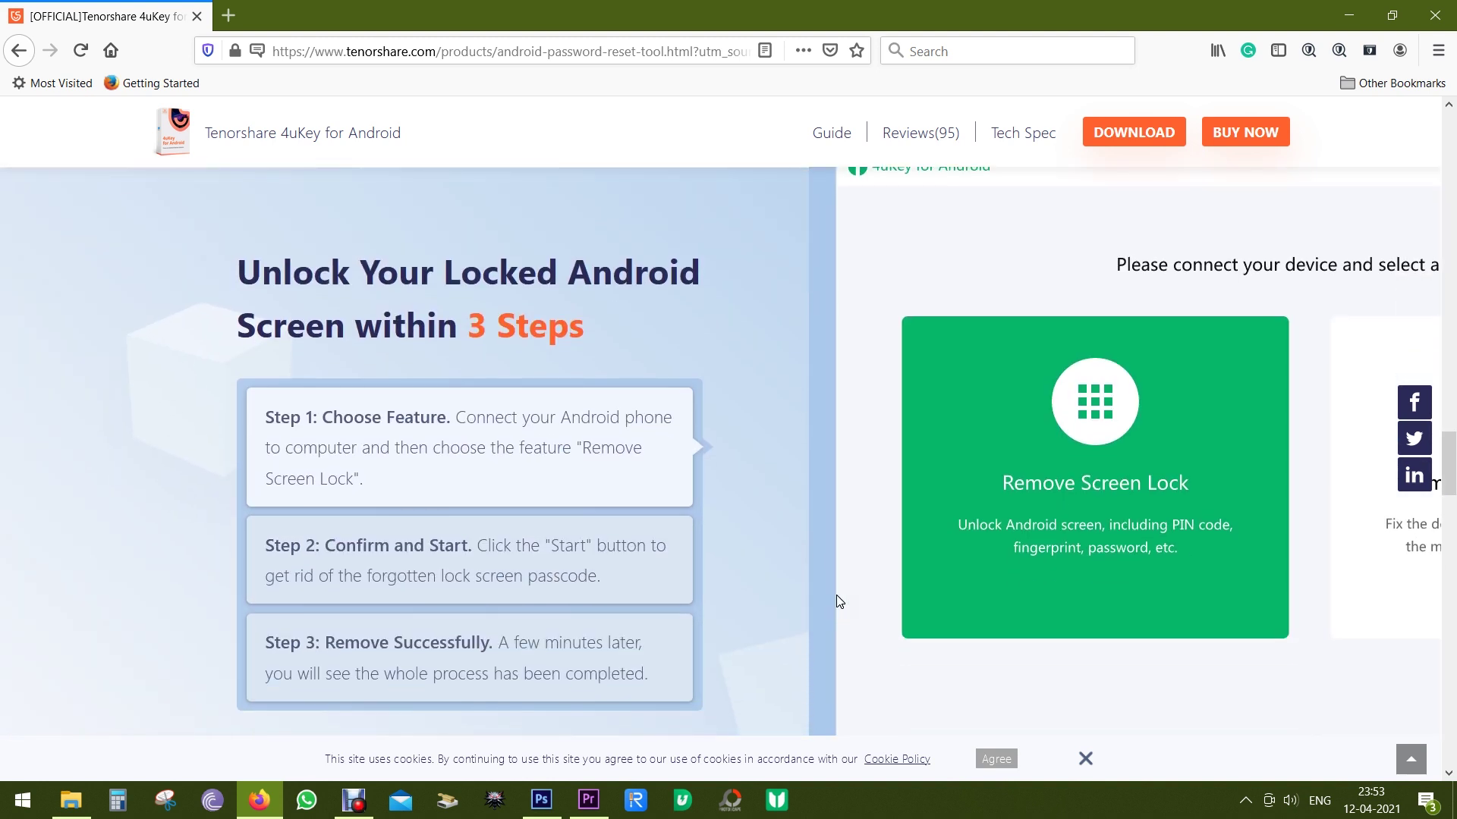
pyautogui.scroll(-2, 837, 601)
pyautogui.scroll(-5, 837, 601)
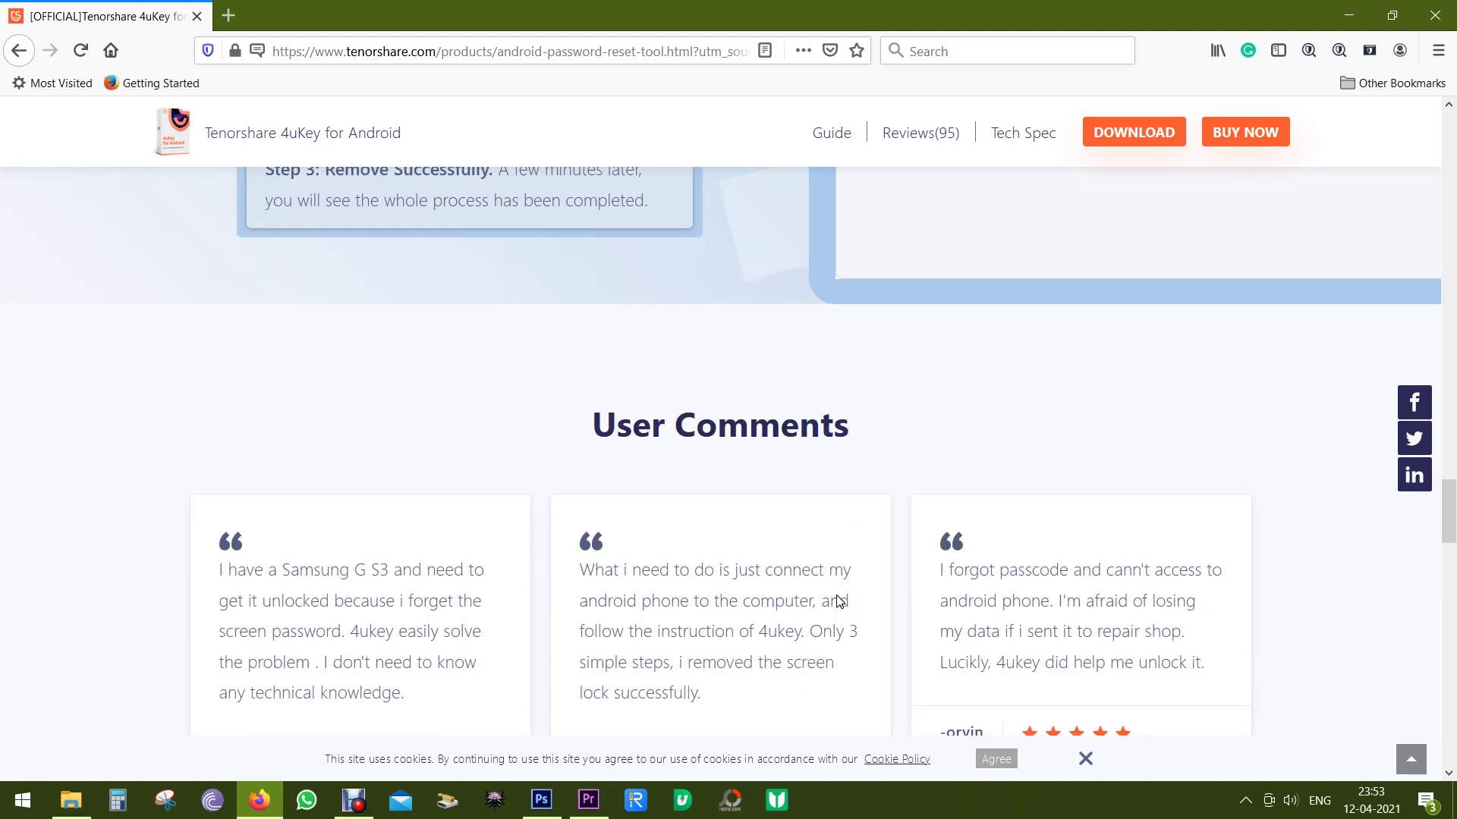
pyautogui.scroll(-5, 837, 601)
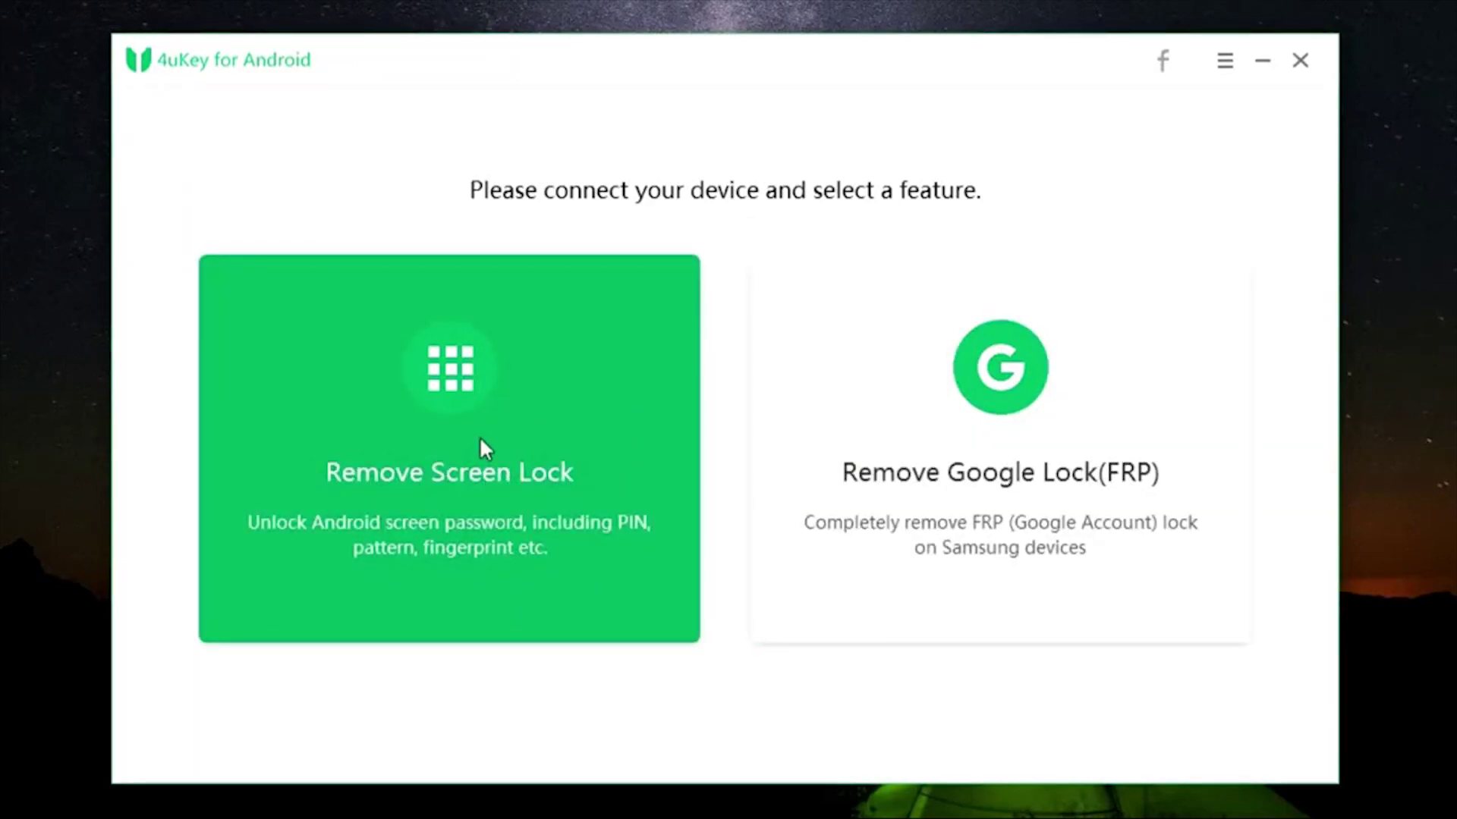
# Step: Open Remove Screen Lock from the 4uKey home screen
pyautogui.click(480, 440)
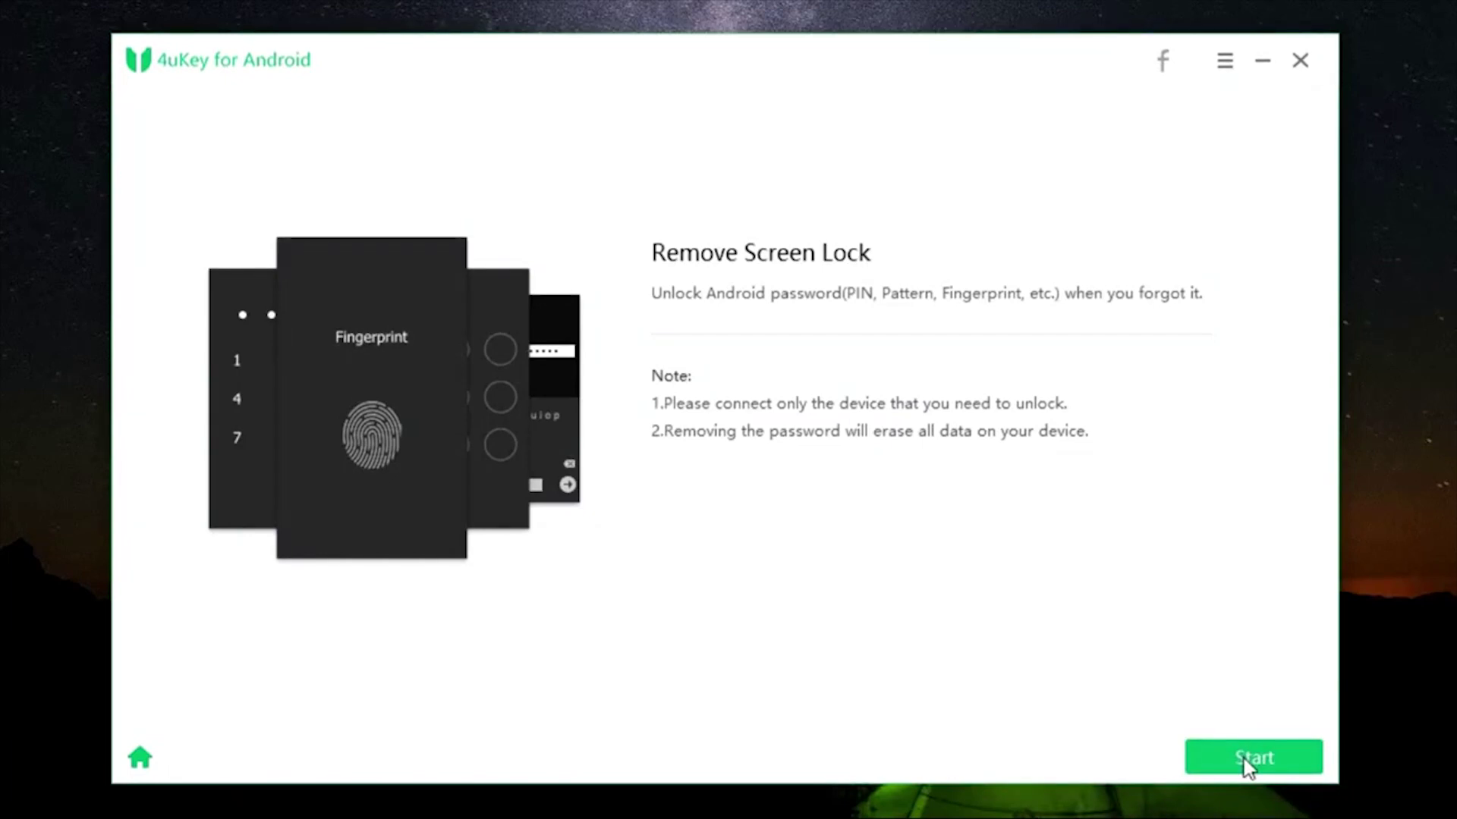
# Step: Start screen-lock removal and confirm that all device data will be erased
pyautogui.click(1247, 767)
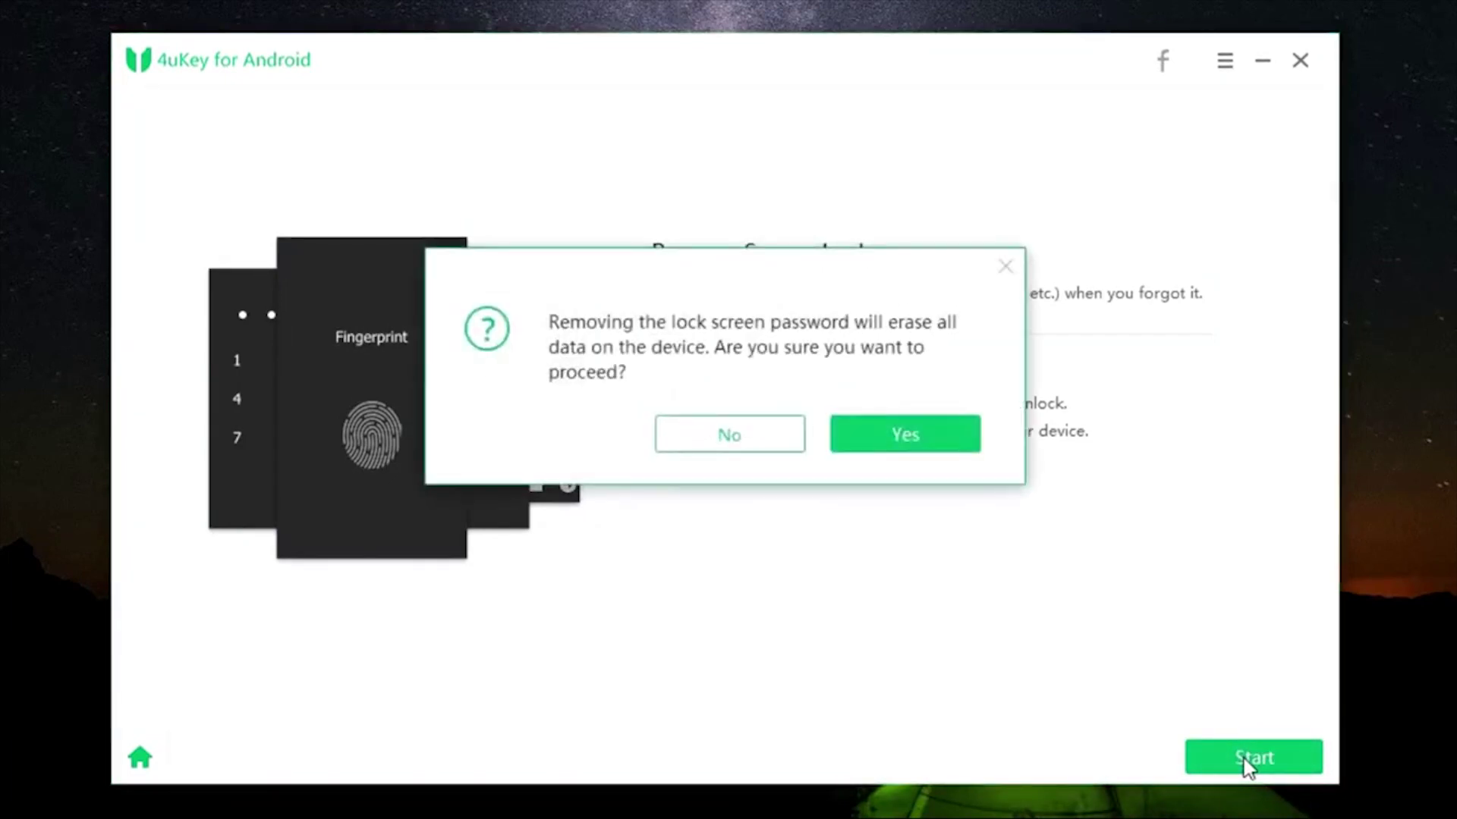
pyautogui.click(914, 436)
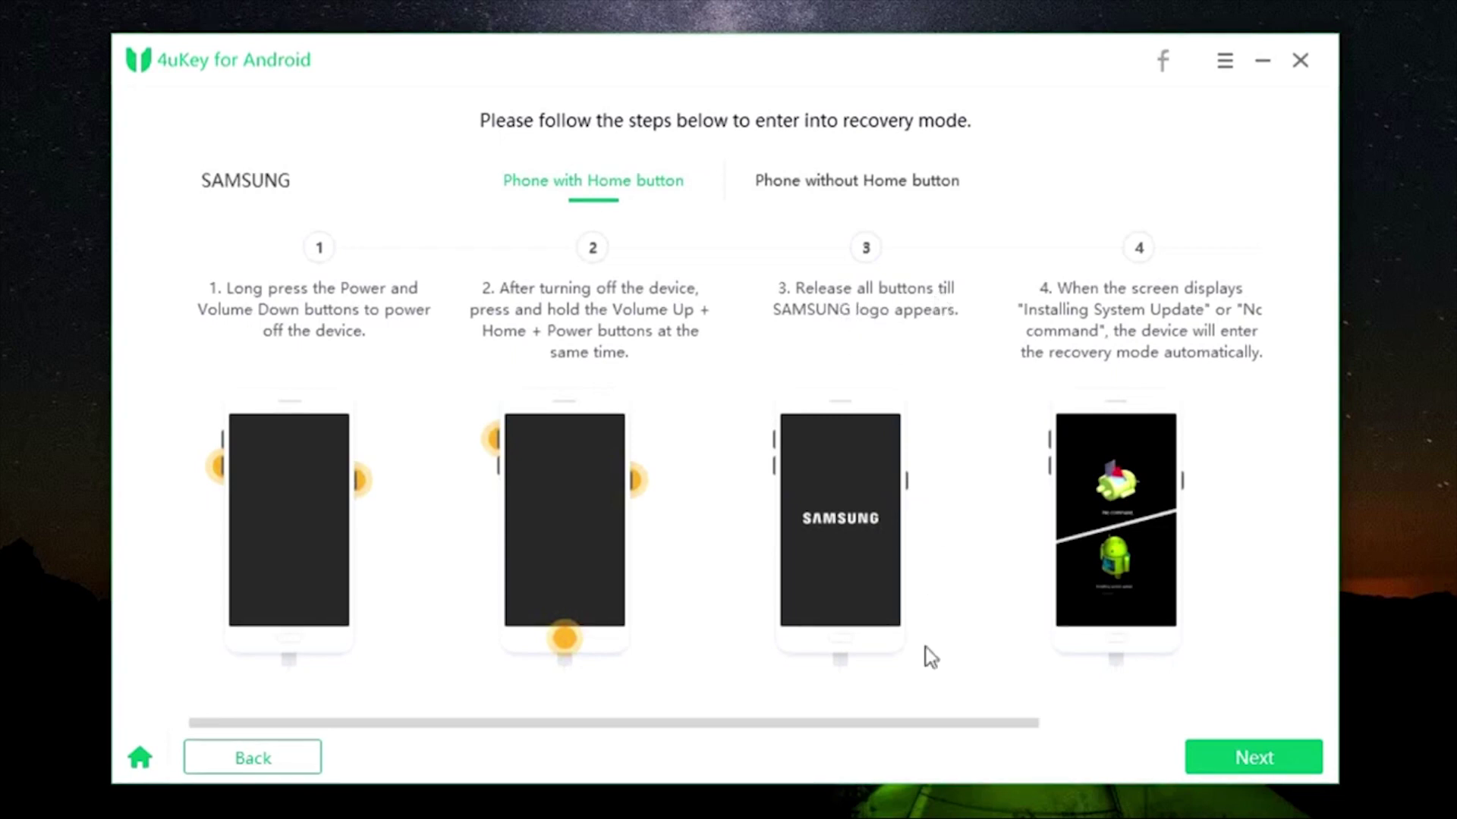
pyautogui.moveTo(906, 720); pyautogui.dragTo(1147, 739)
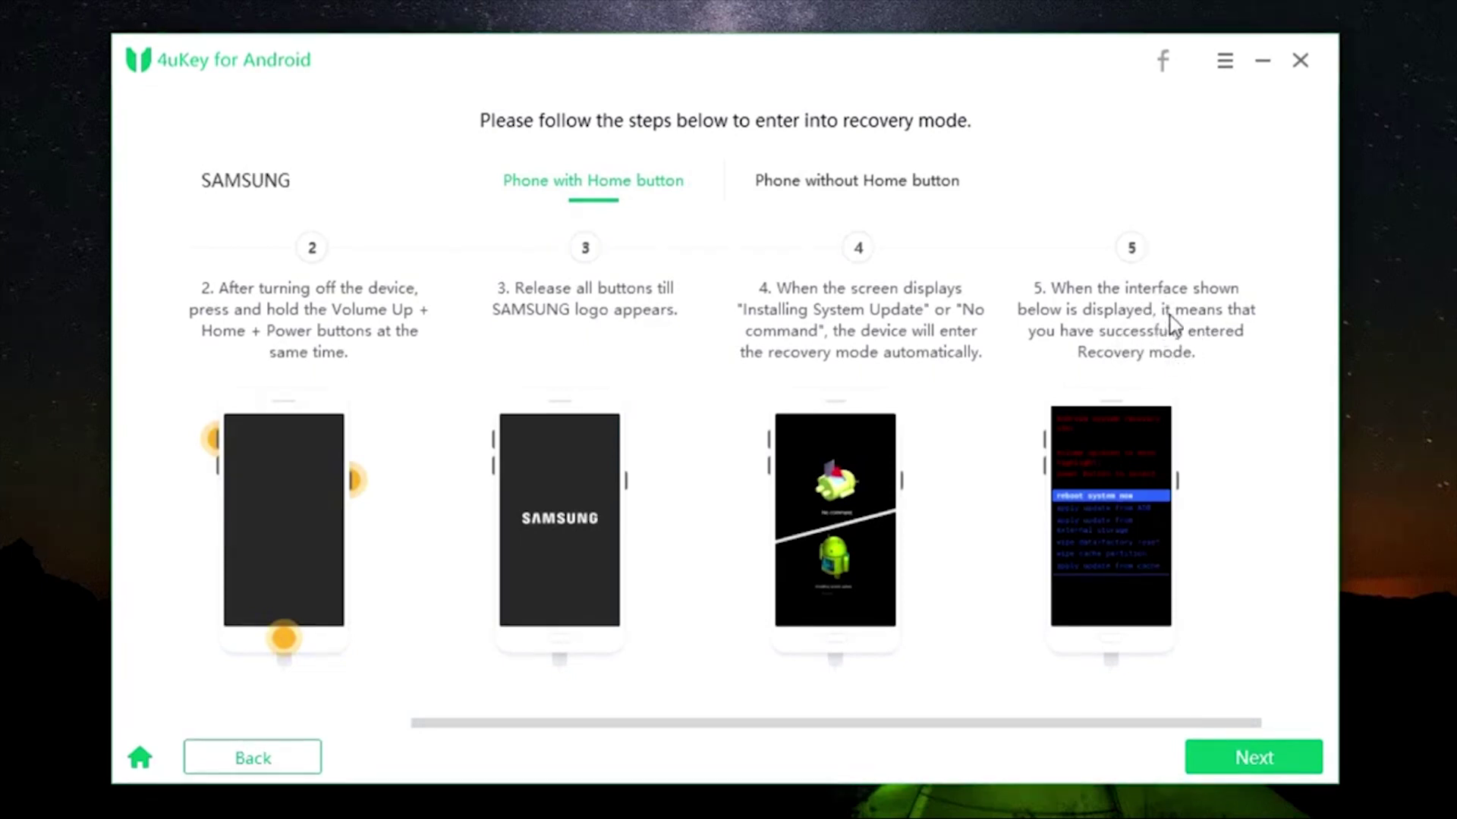
# Step: Advance past the recovery-mode steps to the password-removal guide, then return home
pyautogui.click(1252, 761)
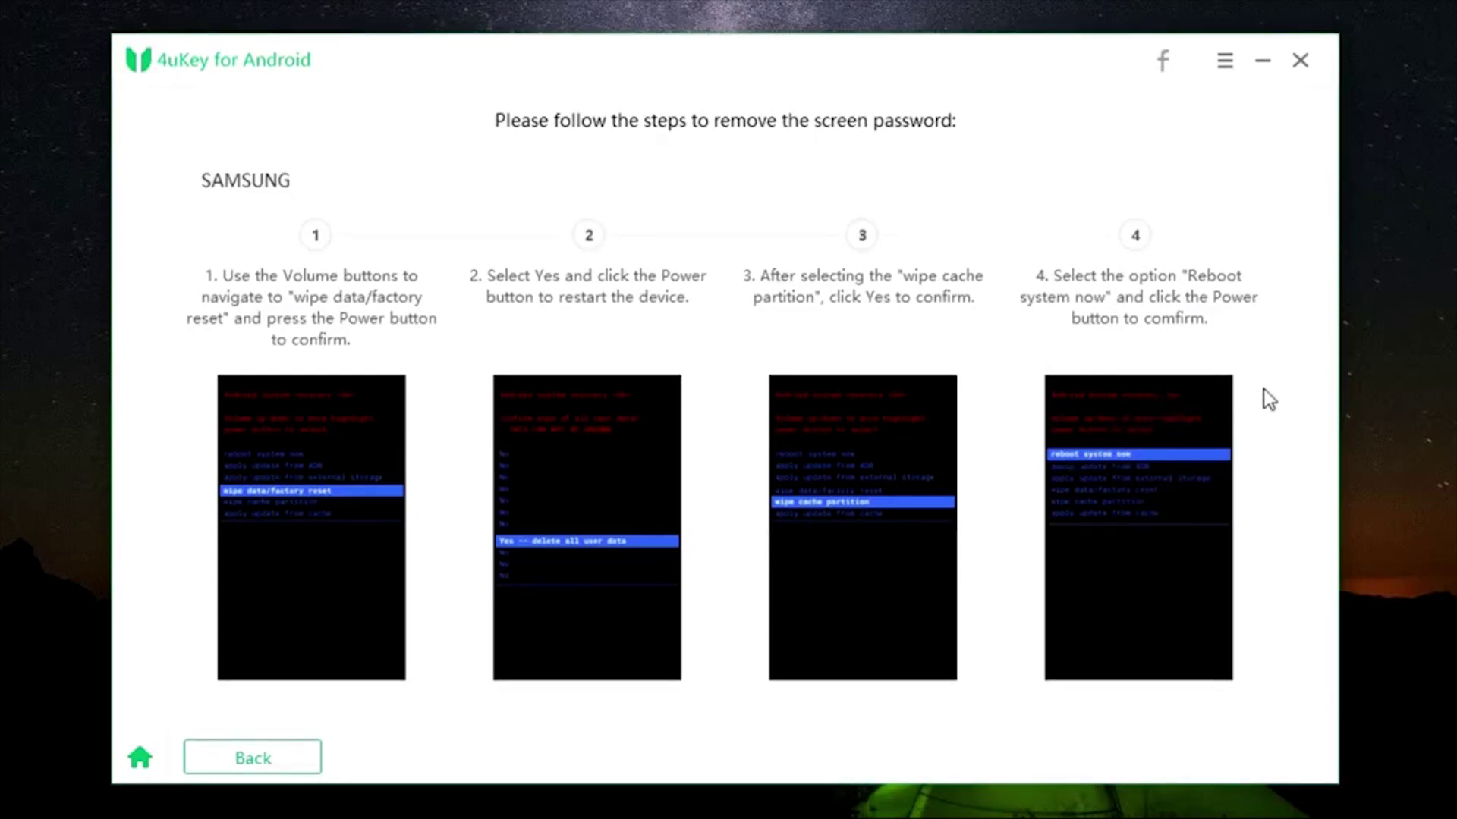
pyautogui.click(153, 758)
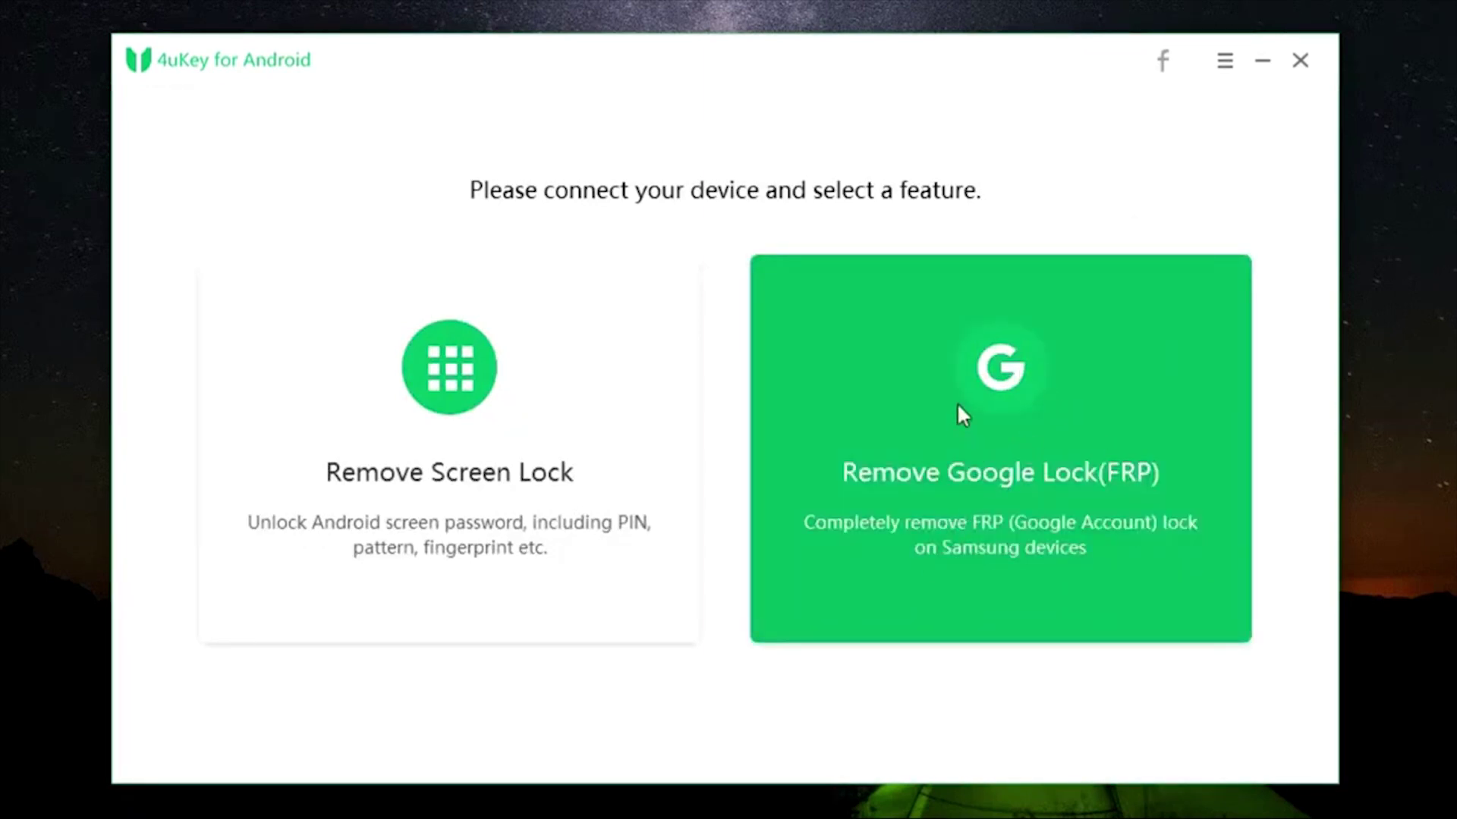
# Step: Open the Remove Google Lock (FRP) mode with its Samsung and Wi-Fi notes
pyautogui.click(1000, 421)
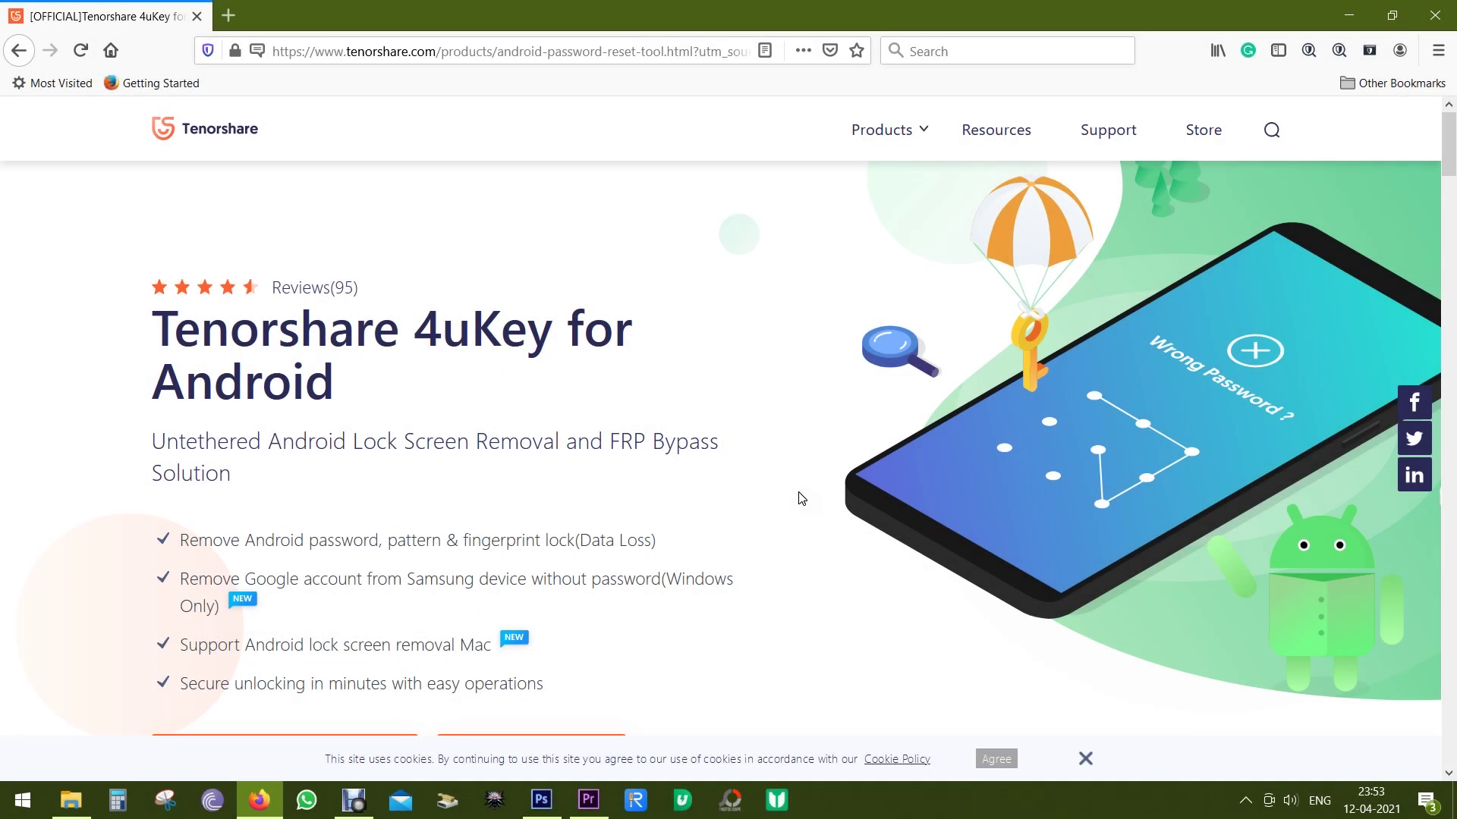
pyautogui.scroll(-3, 798, 497)
pyautogui.scroll(-2, 796, 498)
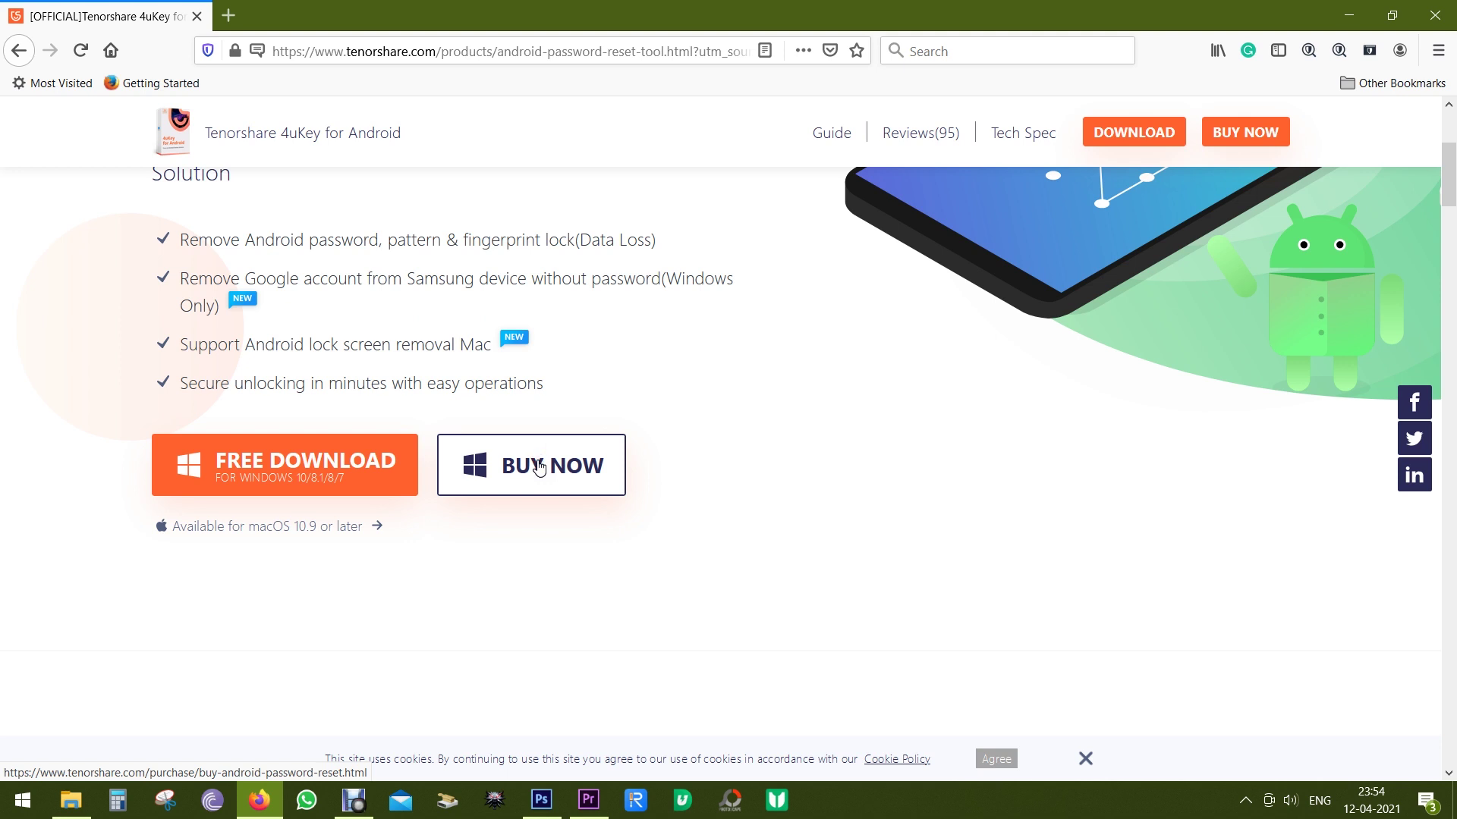
# Step: Open the Buy Now page and highlight the $49.95 Lifetime License price
pyautogui.click(539, 468)
pyautogui.scroll(-2, 455, 467)
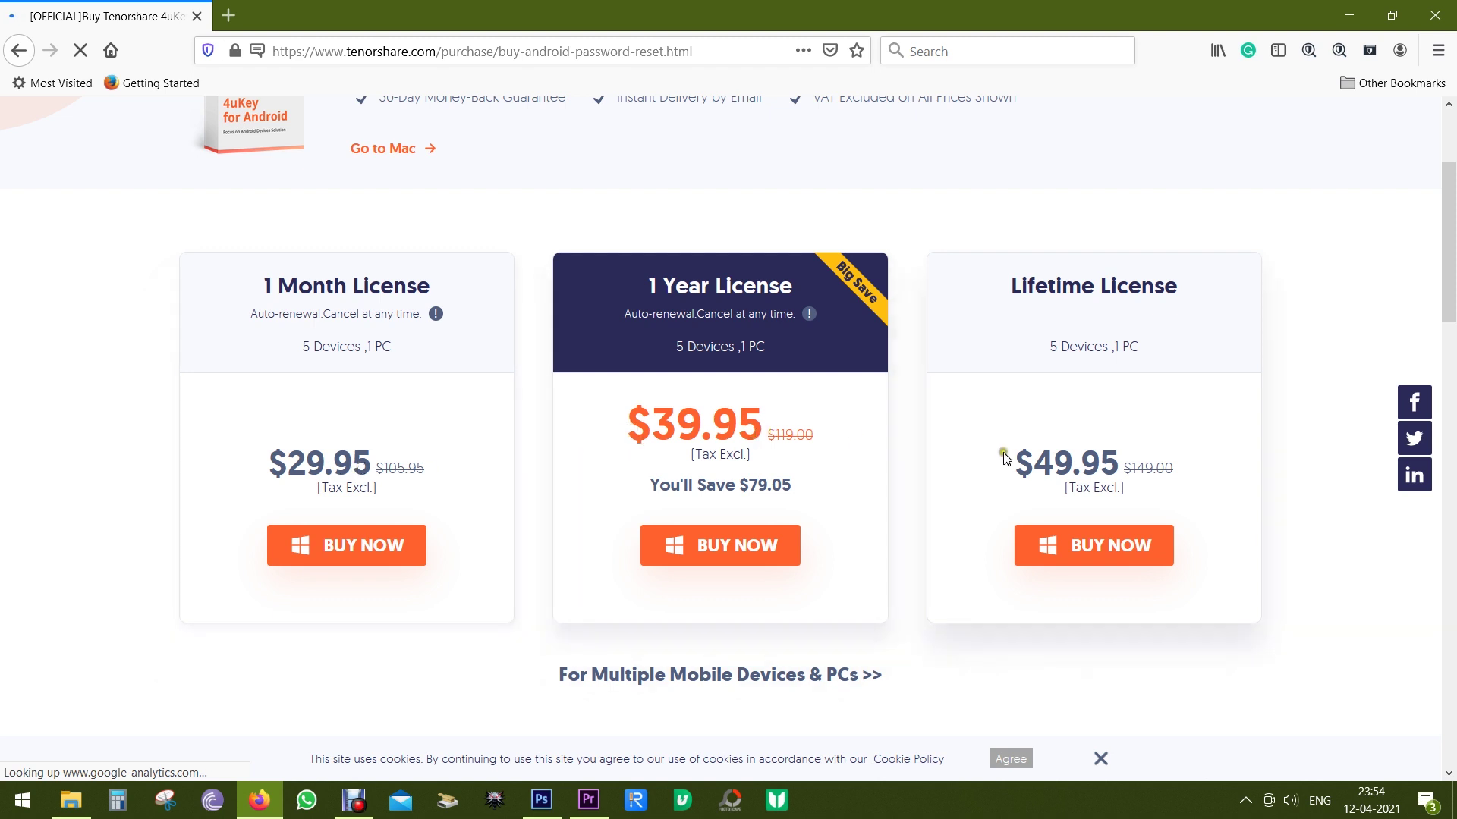
pyautogui.moveTo(1013, 460); pyautogui.dragTo(1127, 486)
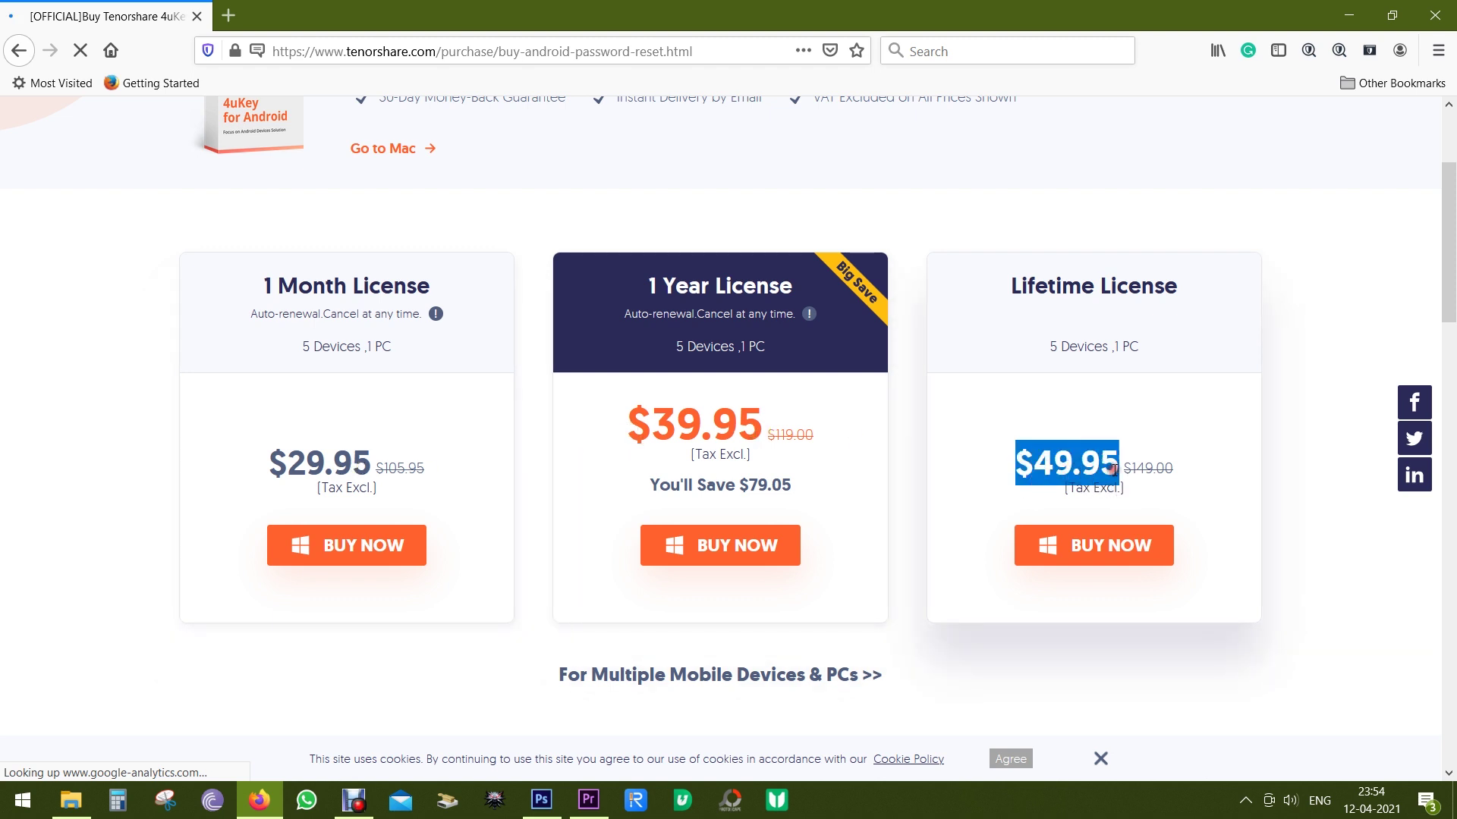
pyautogui.click(1274, 591)
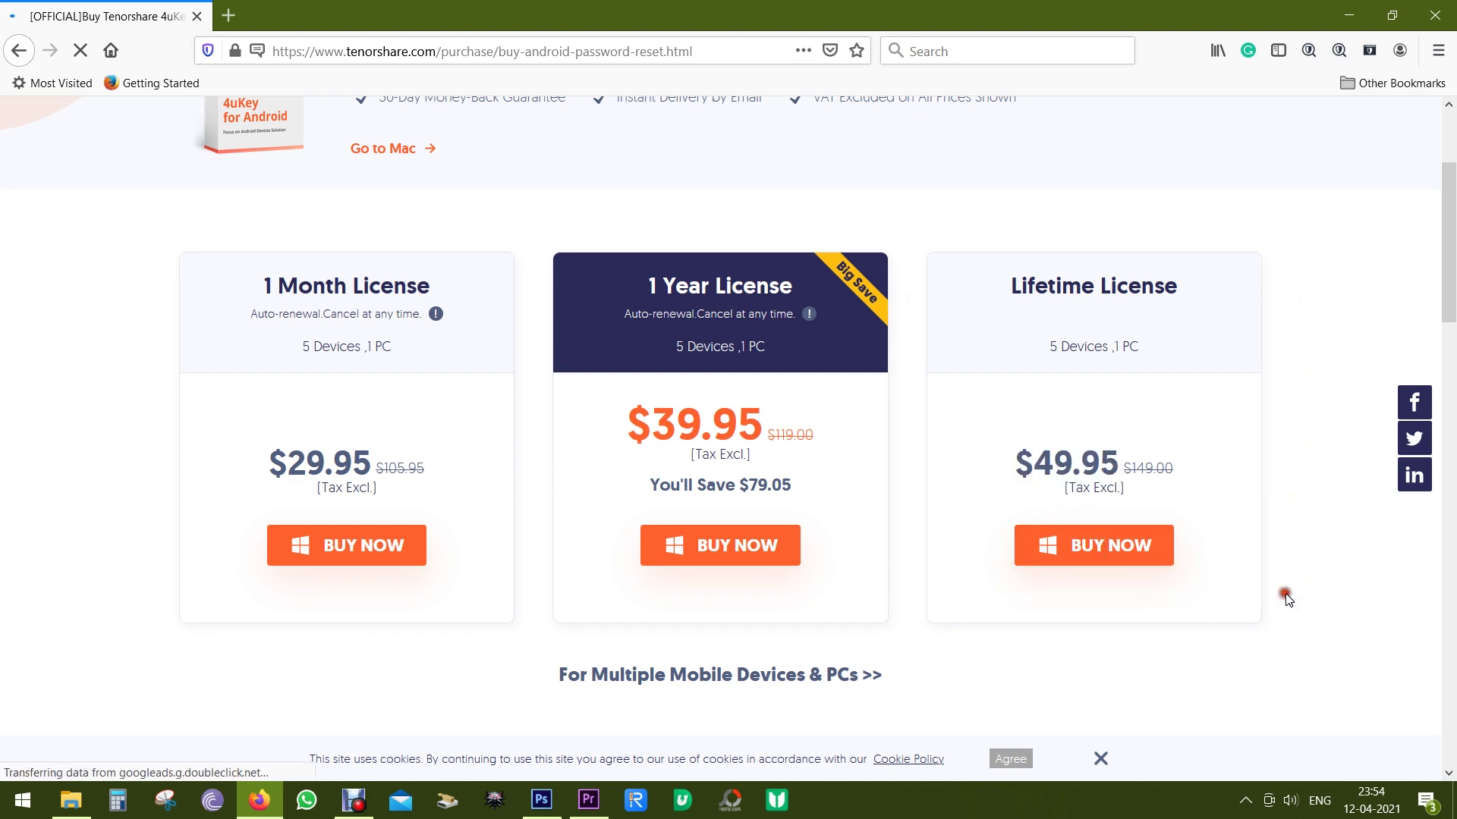